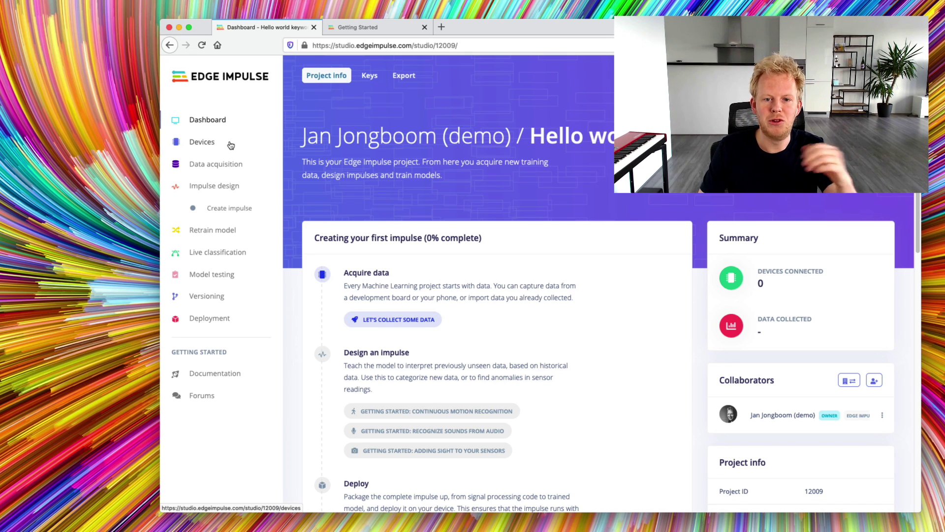
From the data acquisition page, connect a mobile phone as a data collection device using its QR code
click(212, 167)
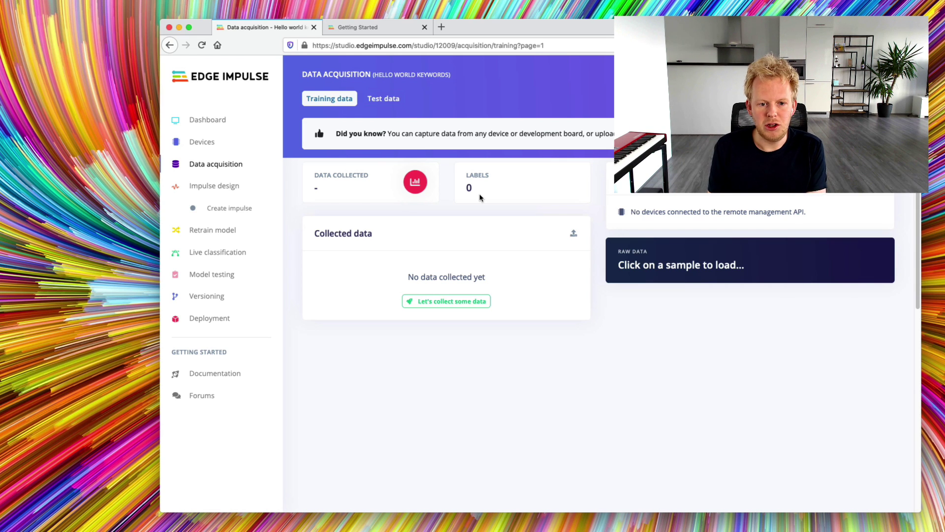
click(446, 301)
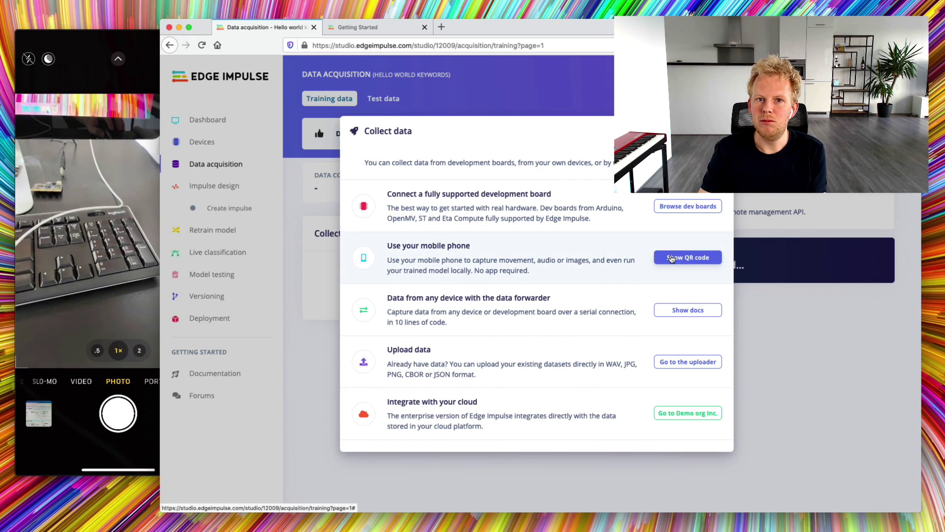
click(671, 258)
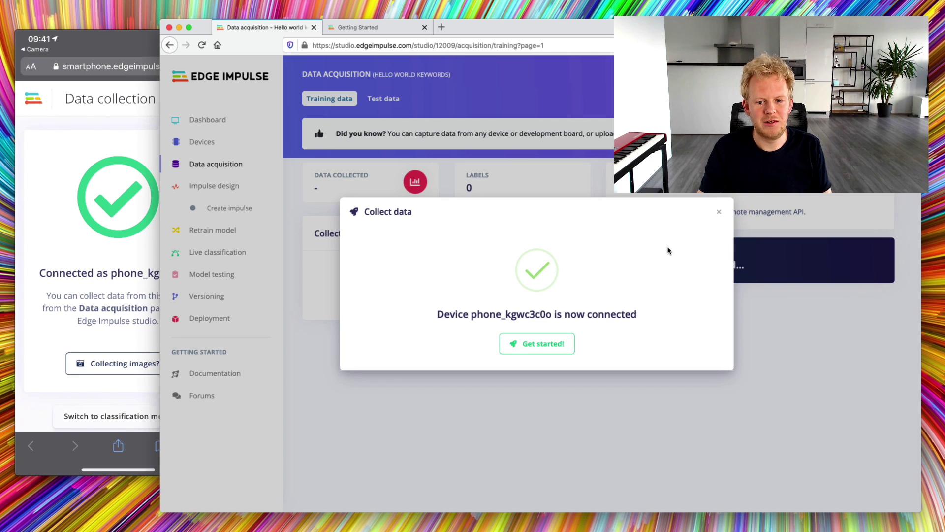
click(672, 192)
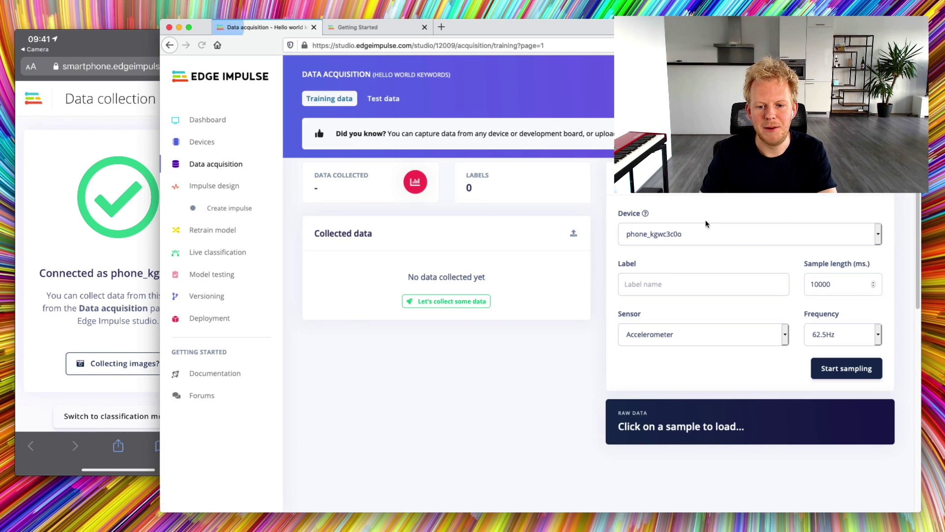
Record a 10000 ms microphone sample at 16000Hz labelled helloworld on the connected phone, granting it microphone access
click(662, 291)
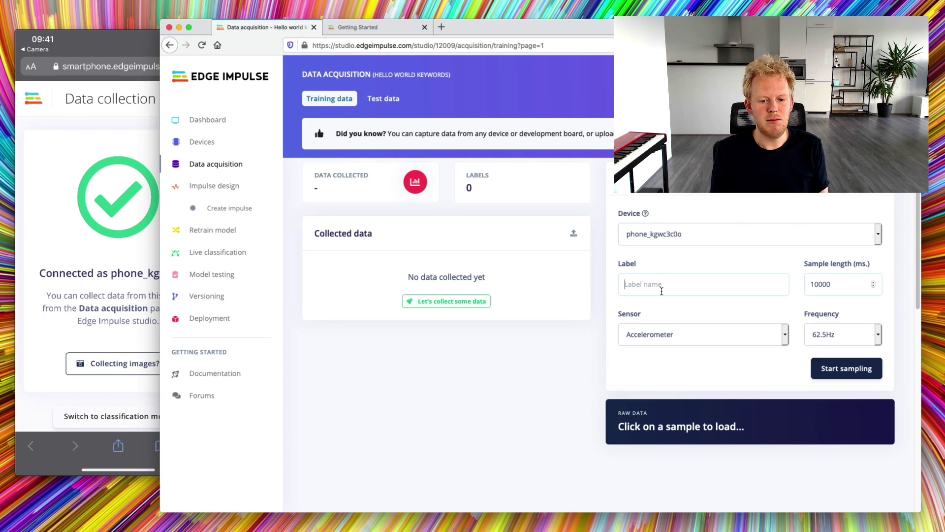
text(helloworld)
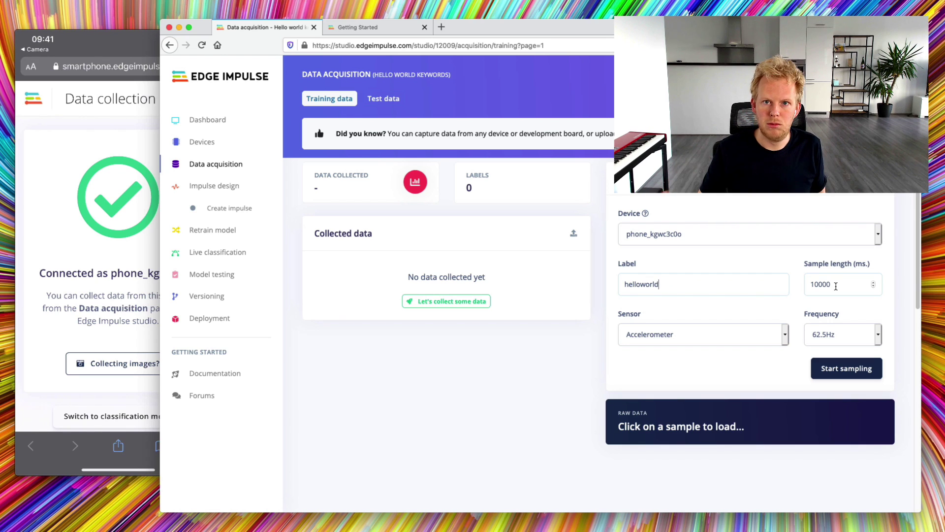
click(763, 333)
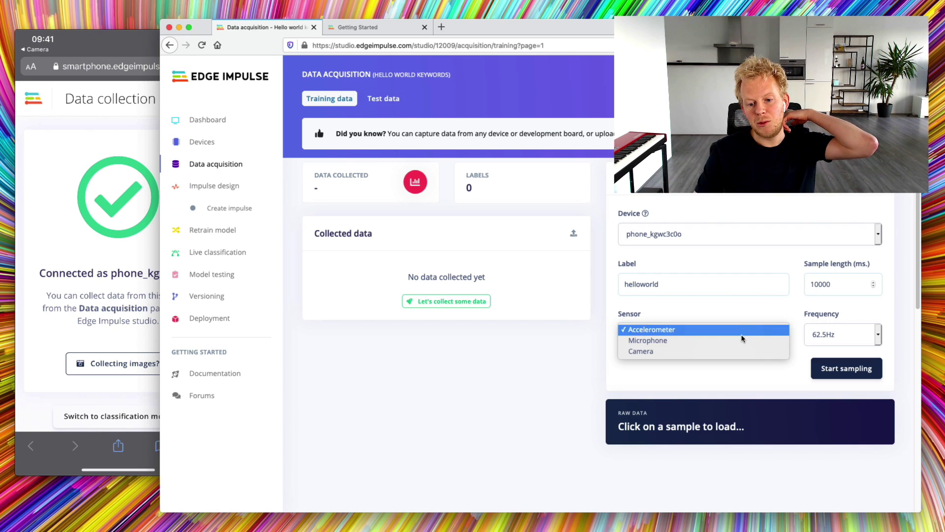
click(737, 341)
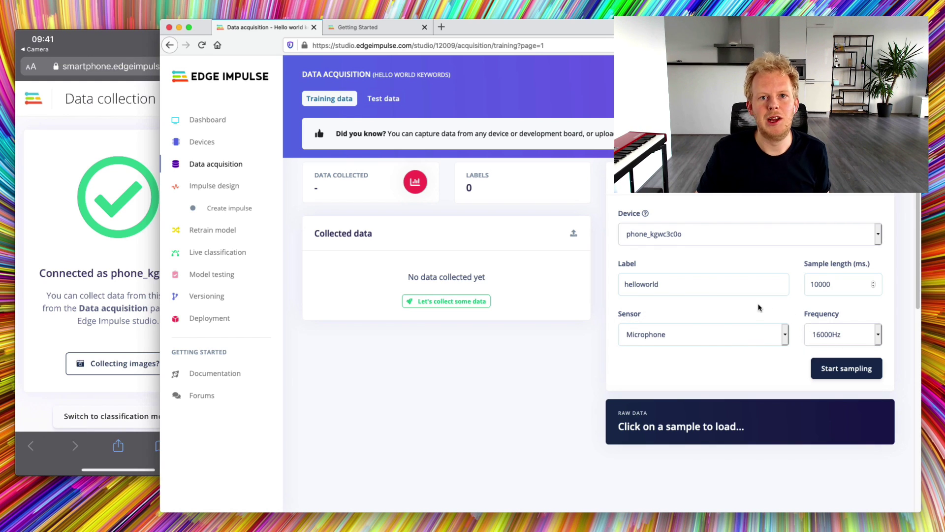
click(853, 372)
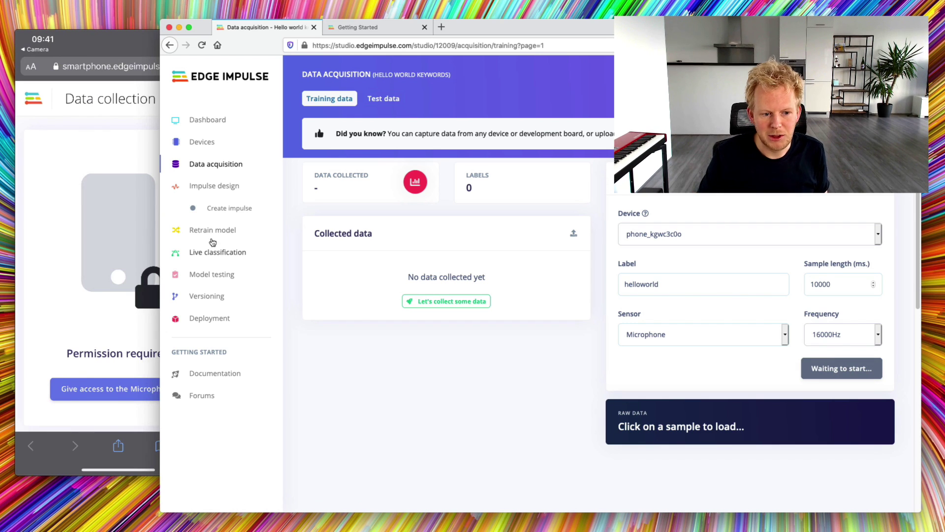
click(117, 252)
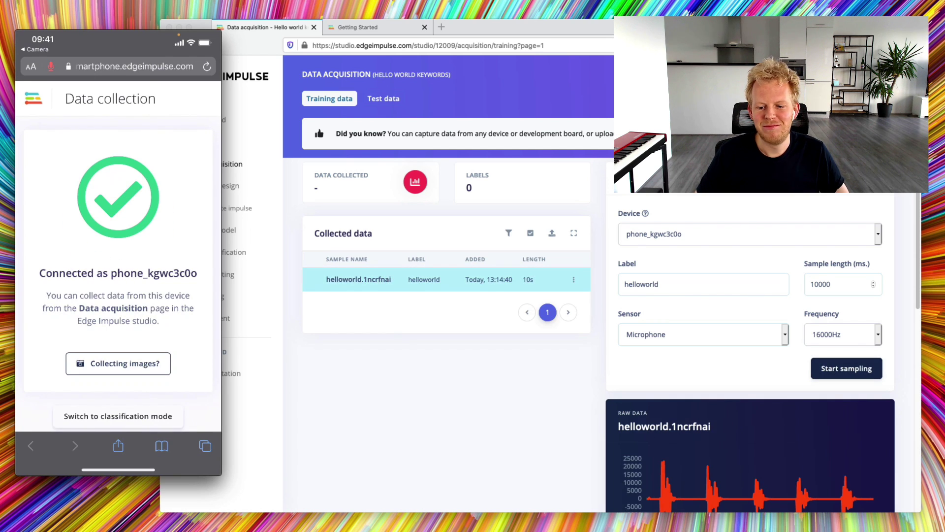
click(380, 395)
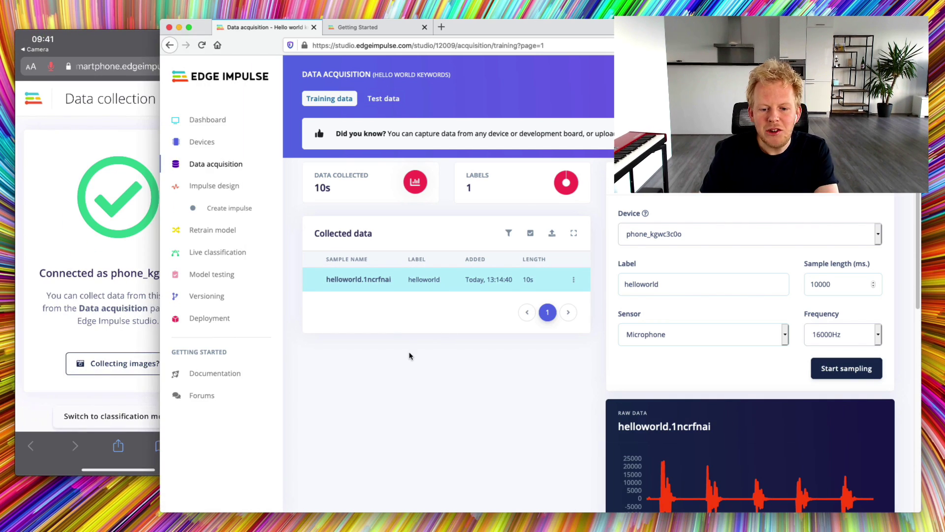
Play back part of the recorded helloworld sample under its raw data waveform
scroll(411, 351, down, 5)
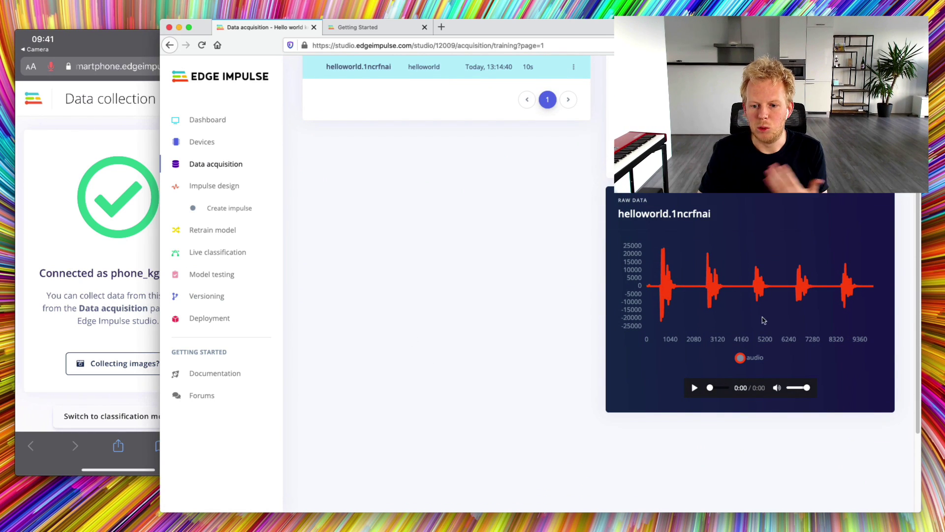
click(694, 388)
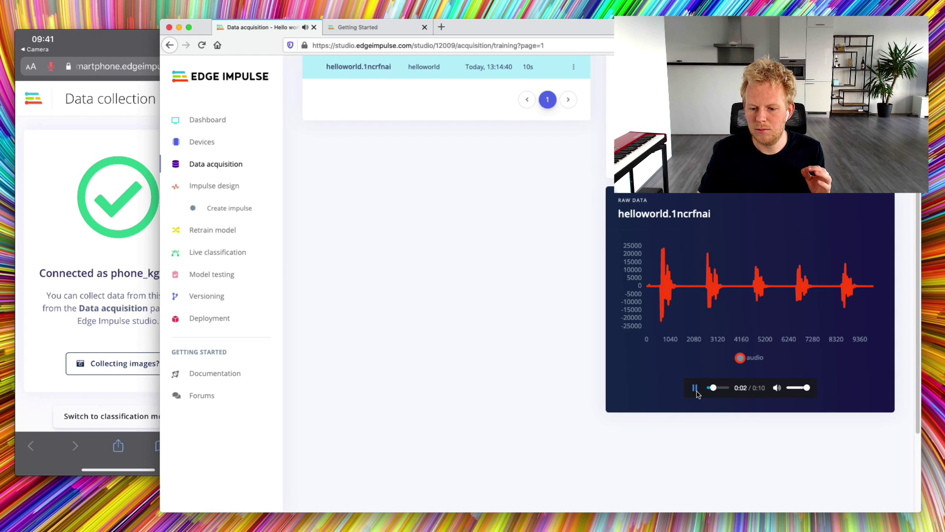
click(695, 389)
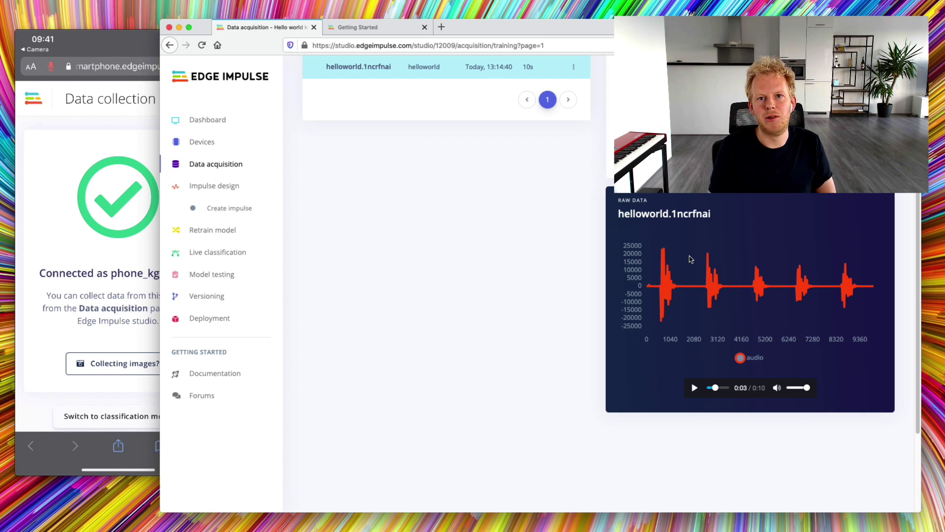
Start splitting the collected helloworld sample and listen to its third detected segment
scroll(562, 256, up, 5)
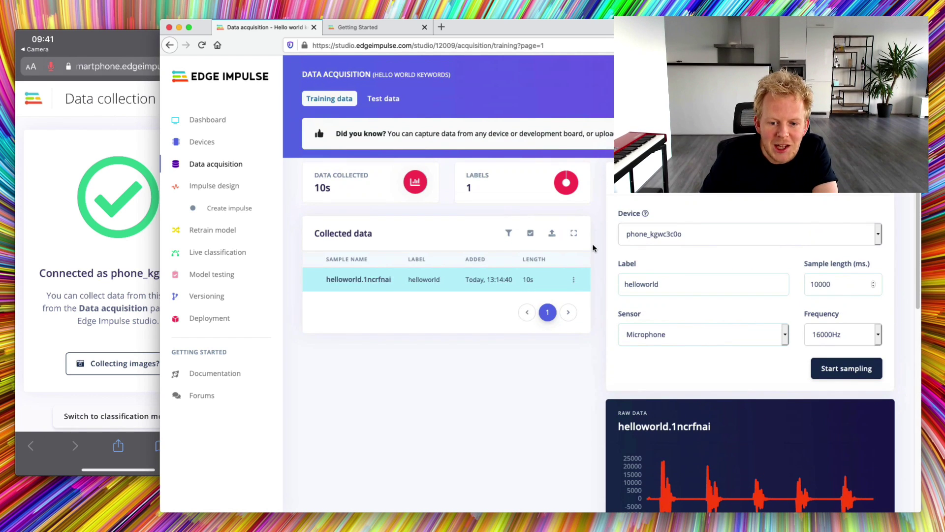
scroll(584, 279, down, 1)
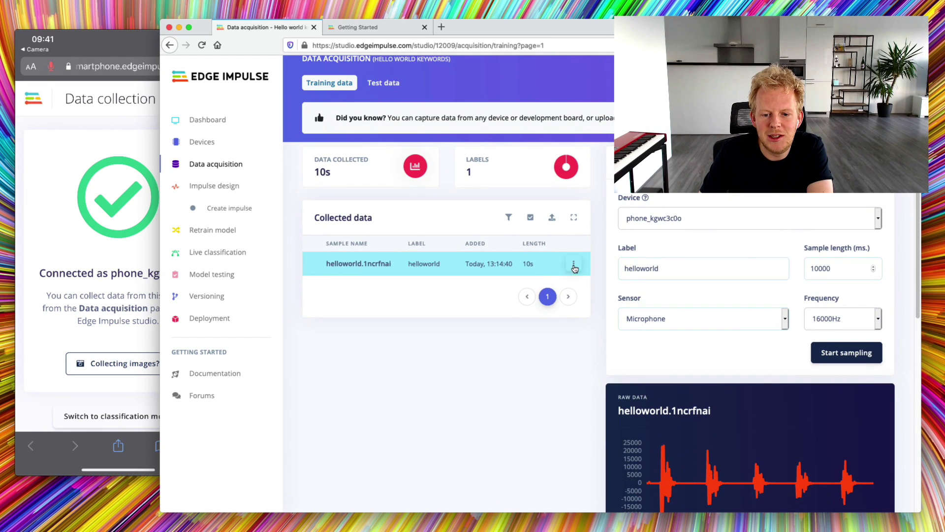
click(573, 263)
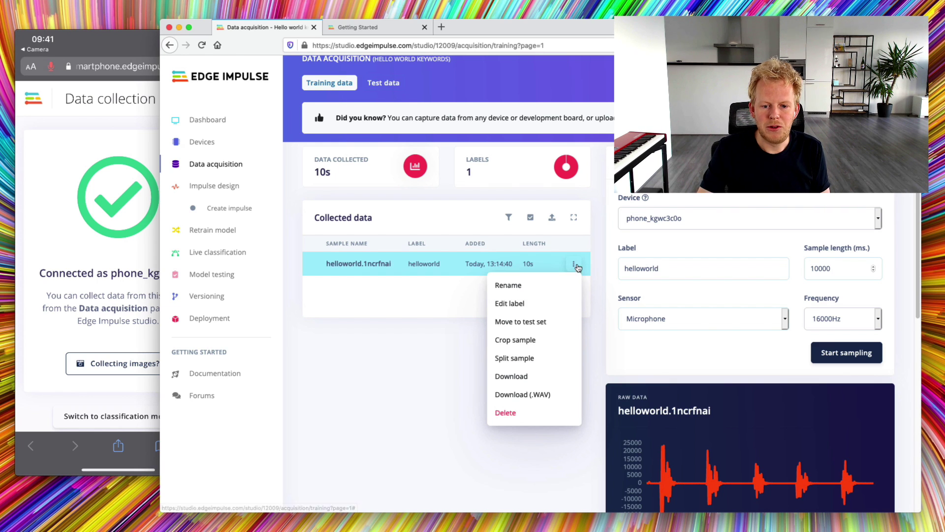
click(529, 363)
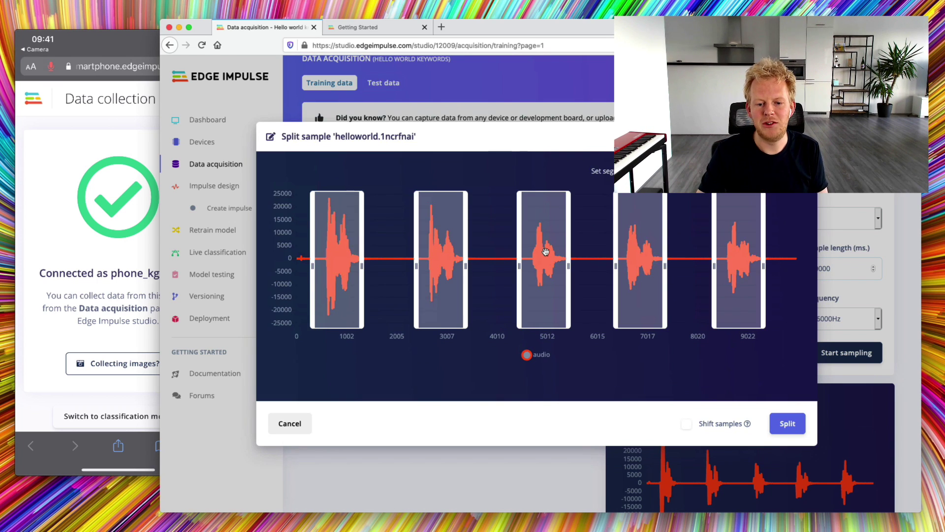
click(545, 251)
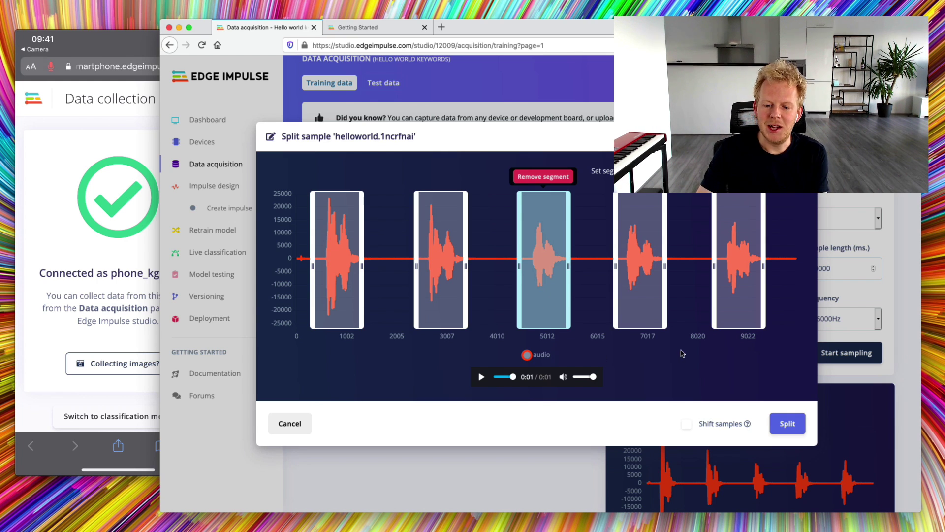
Enable shifting of the samples, re-randomise the segment positions, and split the recording into its five segments
click(714, 424)
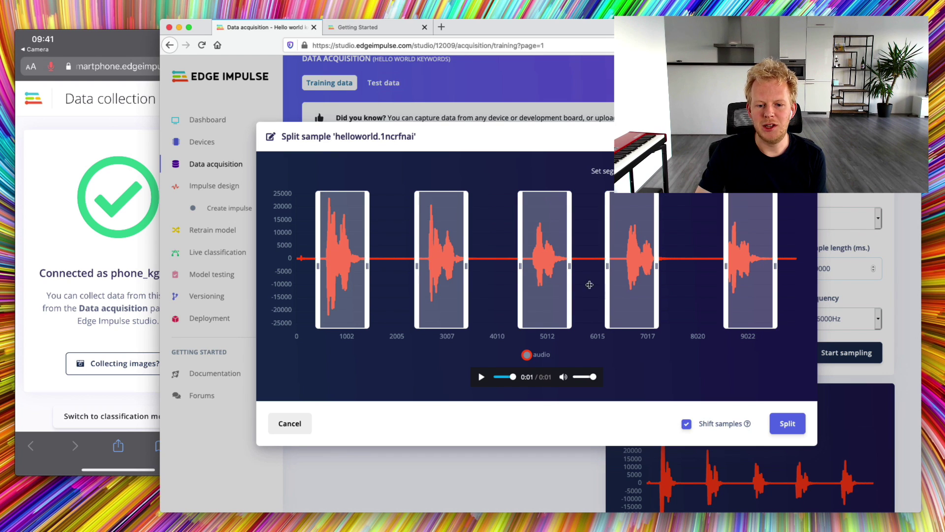
click(712, 425)
click(712, 426)
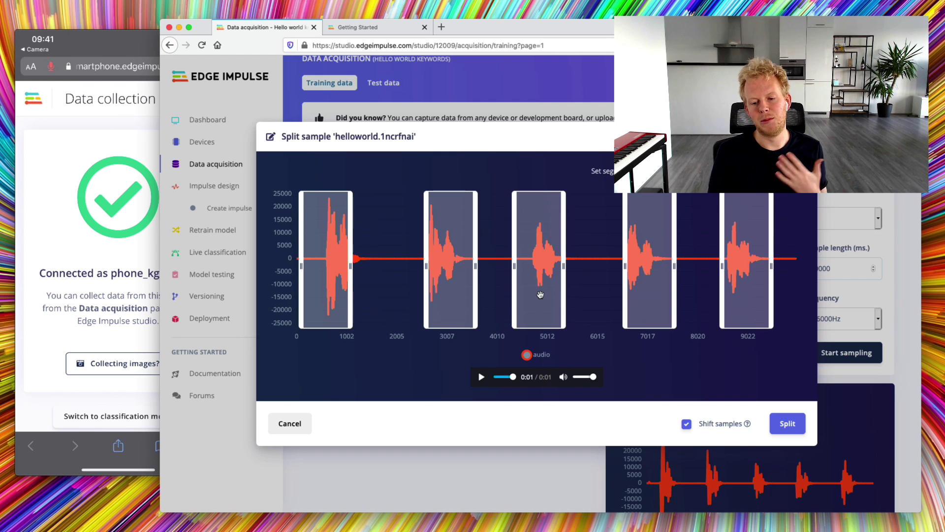
click(788, 426)
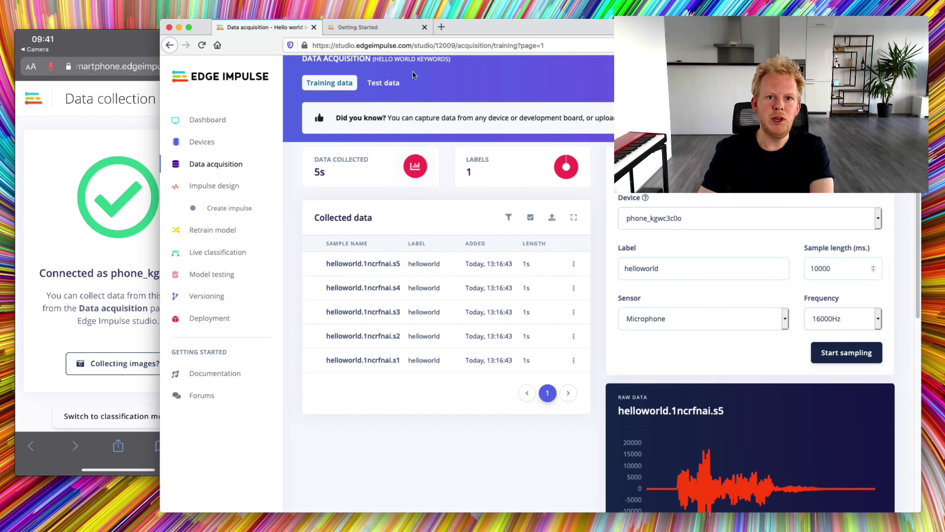
Look up the pre-built Keyword spotting dataset in the Edge Impulse documentation
click(372, 27)
click(22, 35)
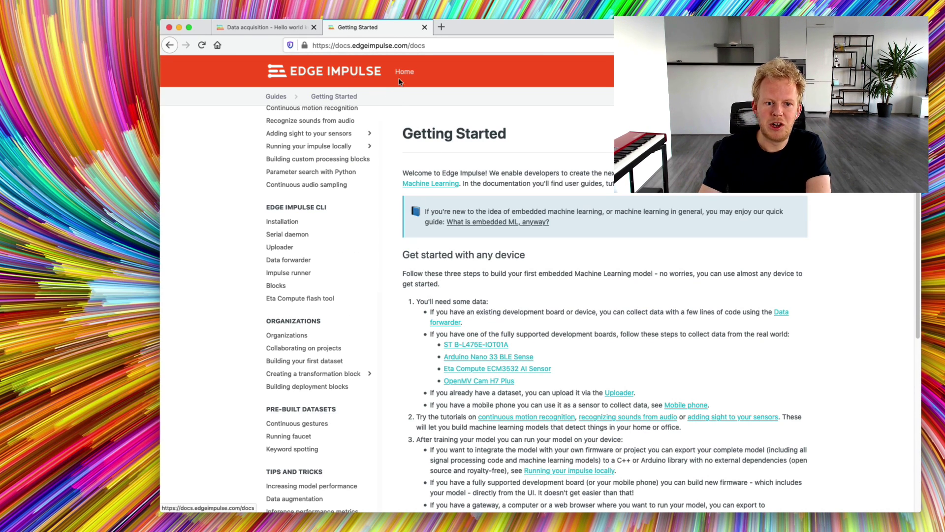
scroll(372, 142, up, 5)
scroll(349, 229, down, 5)
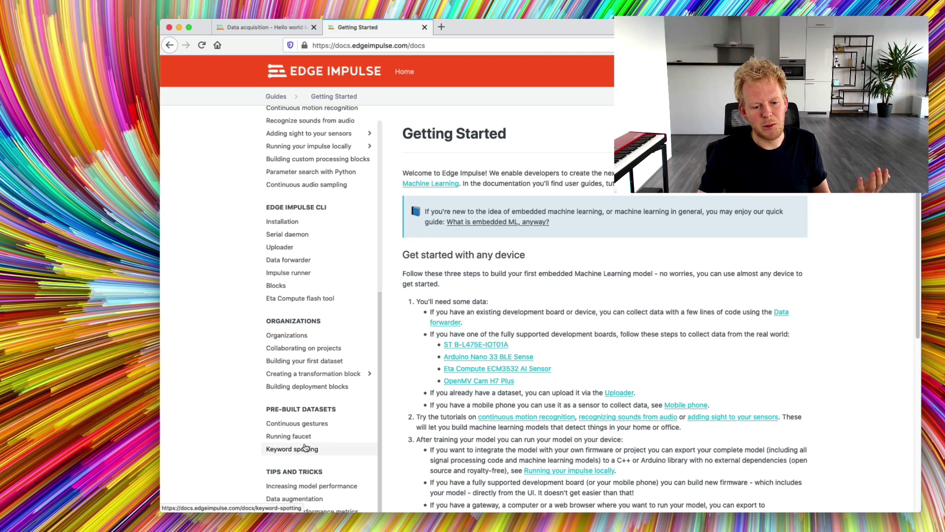
click(302, 449)
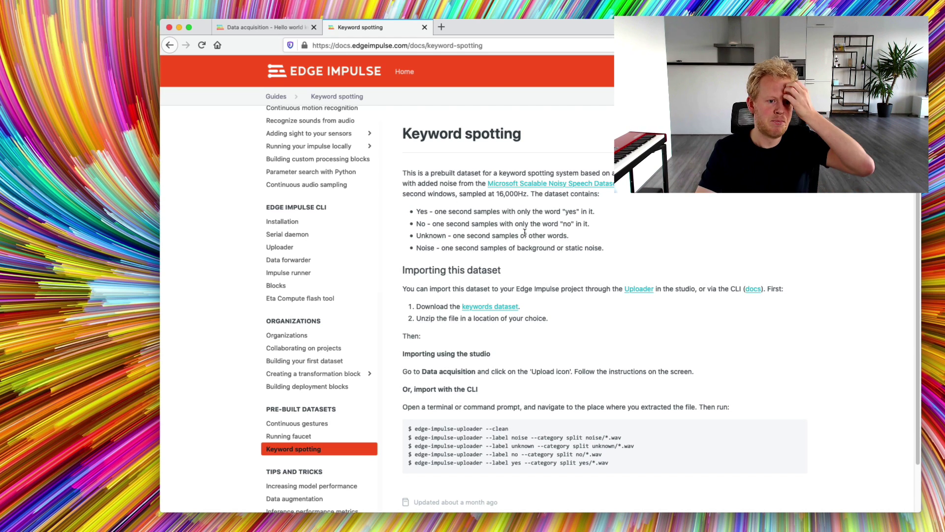
Back in the studio project, upload all WAV files from the dataset's unknown folder, with automatic training/testing split and labels inferred from filenames
click(256, 29)
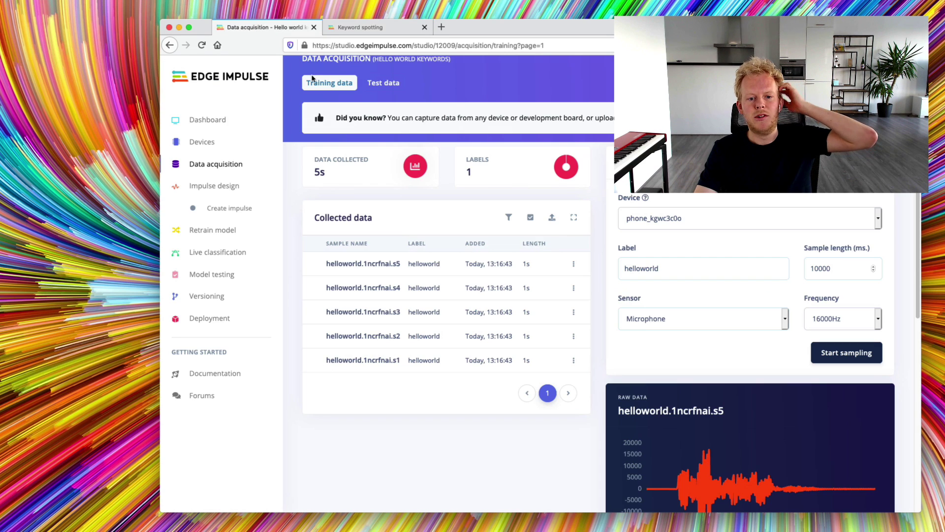
click(553, 218)
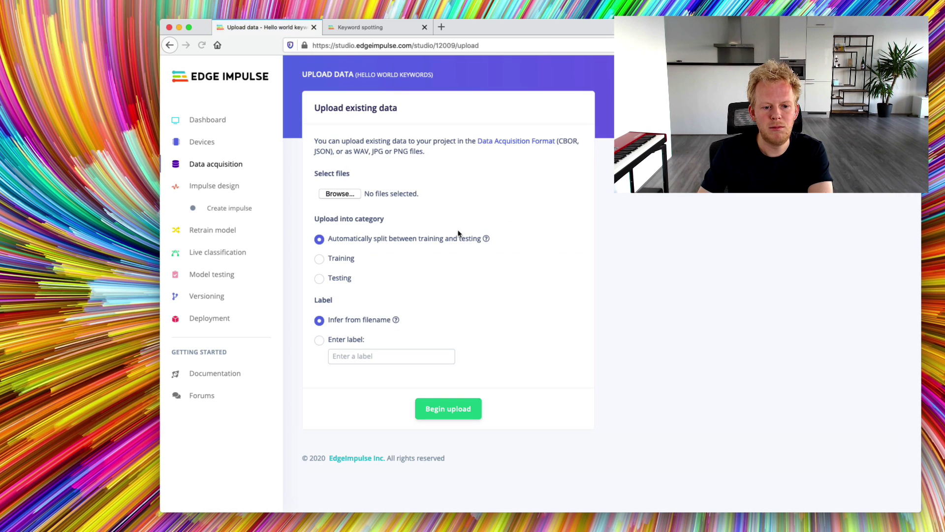
click(340, 194)
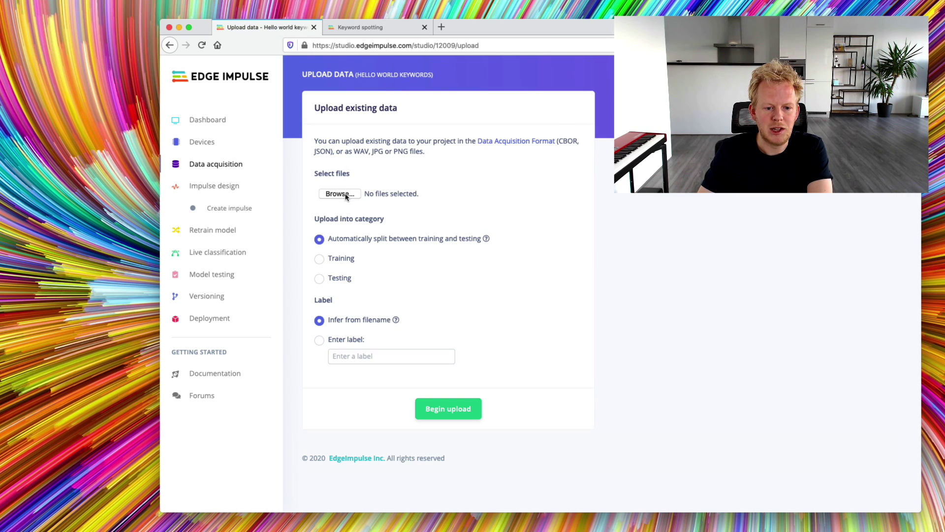
double_click(327, 224)
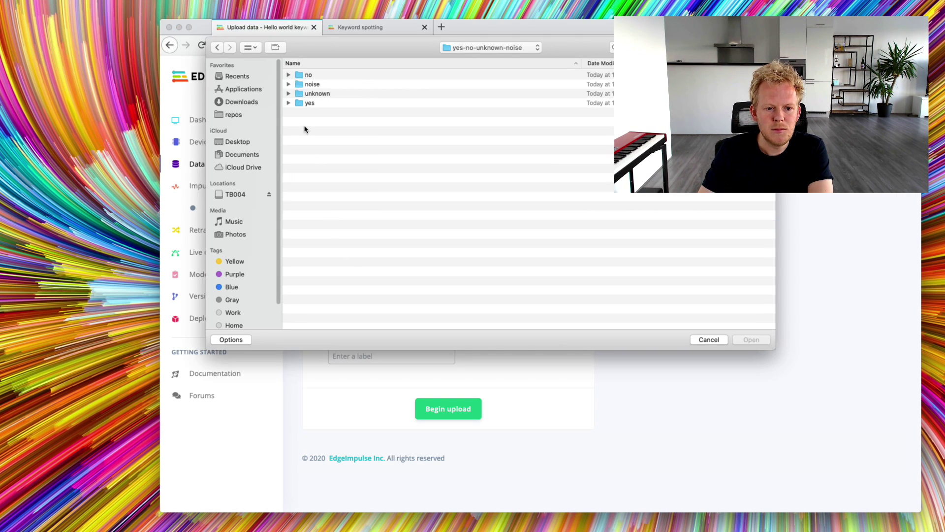
double_click(312, 94)
click(335, 130)
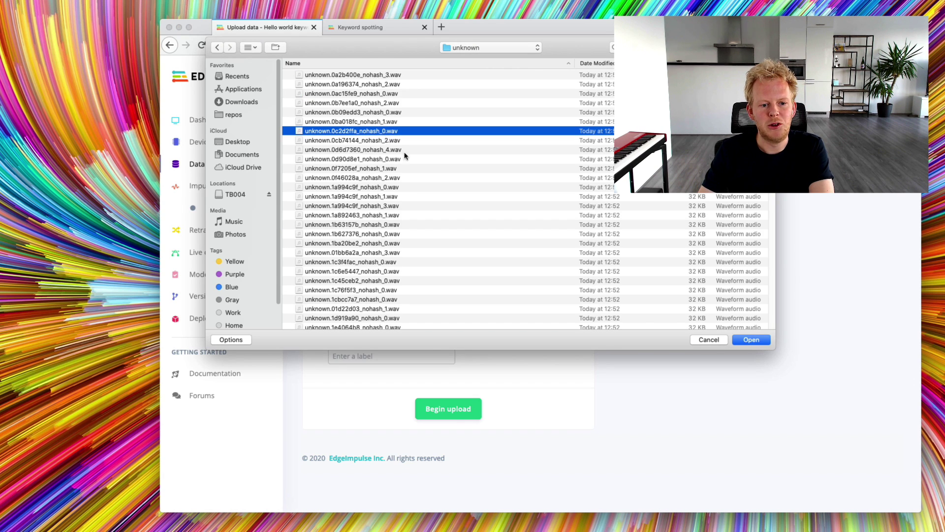
key(super+a)
click(751, 340)
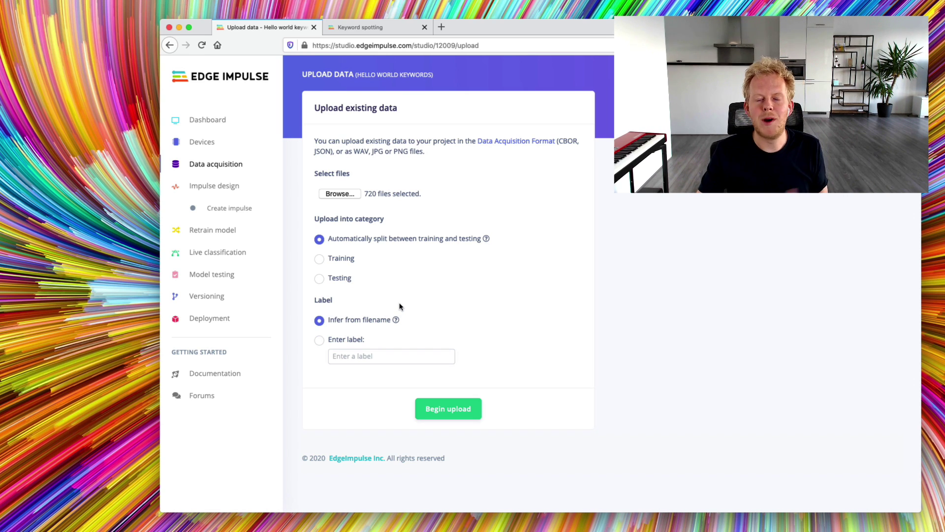
click(454, 409)
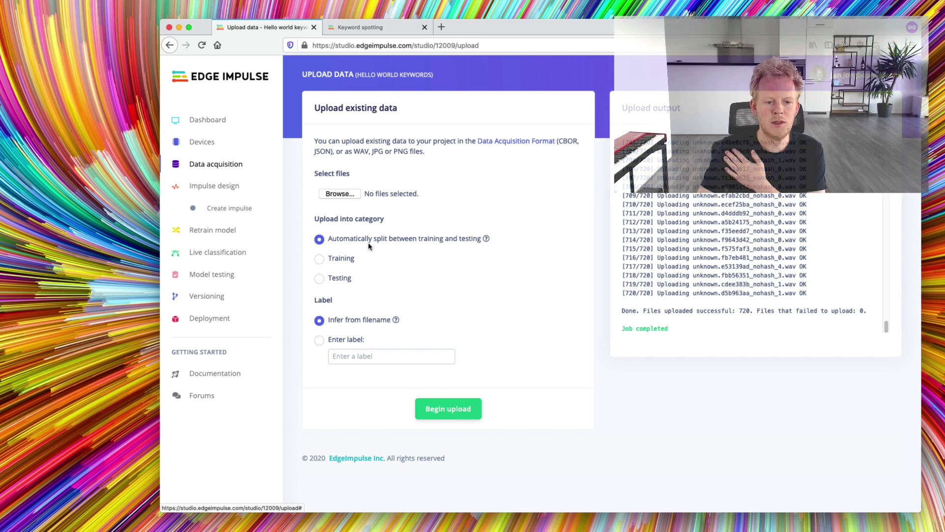
Upload all WAV files from the dataset's noise folder, with automatic training/testing split and labels inferred from filenames
click(339, 193)
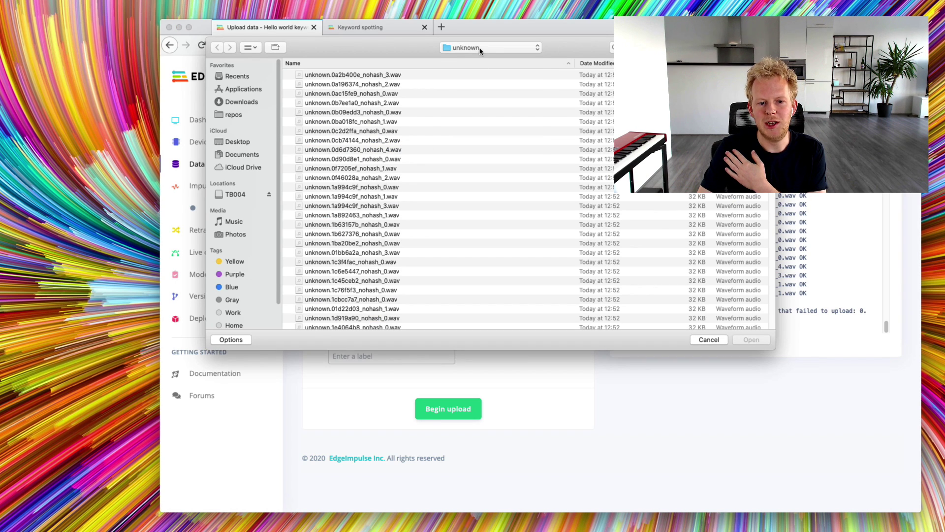
click(479, 49)
click(480, 58)
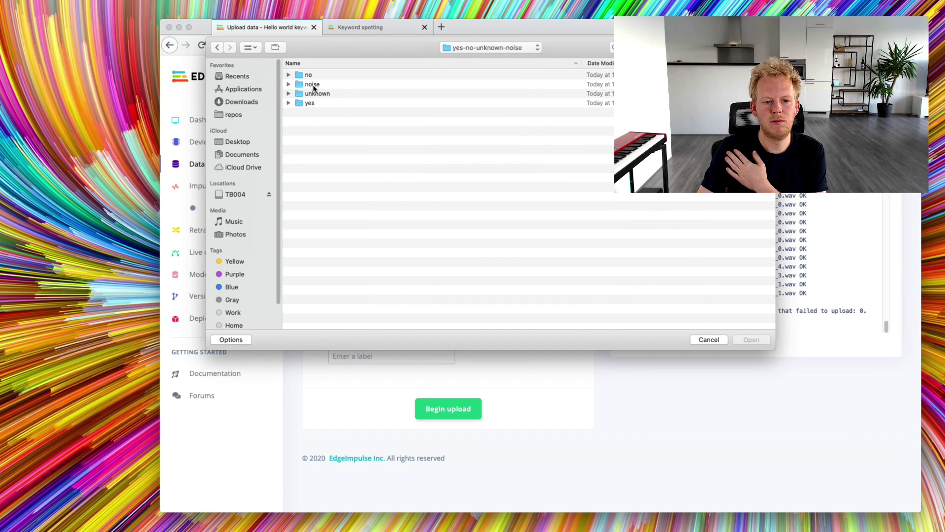
double_click(314, 85)
click(409, 149)
key(super+a)
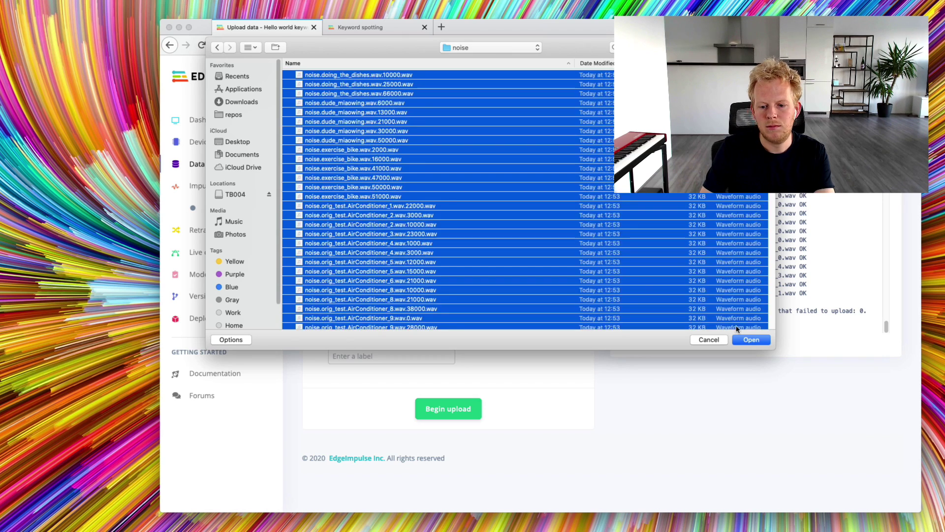
click(750, 340)
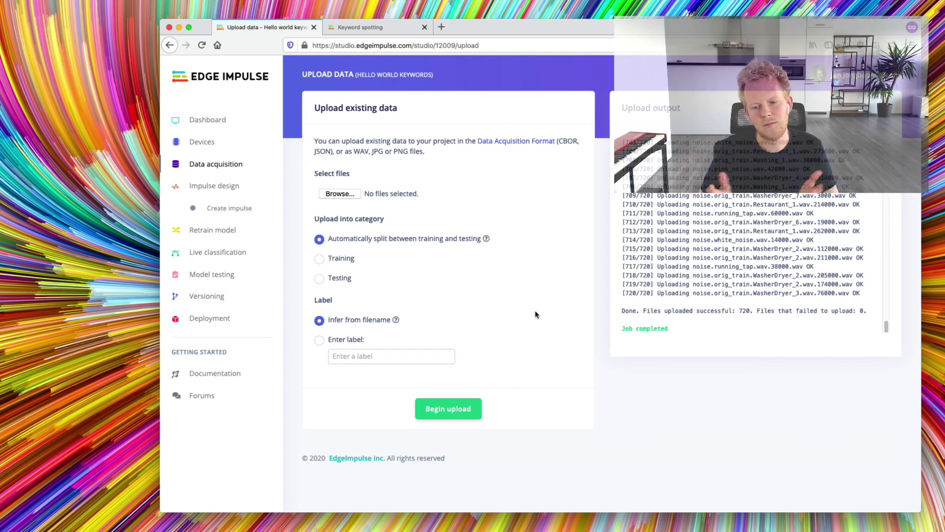
Check the collected data's label distribution in both the training set and the test set
click(249, 171)
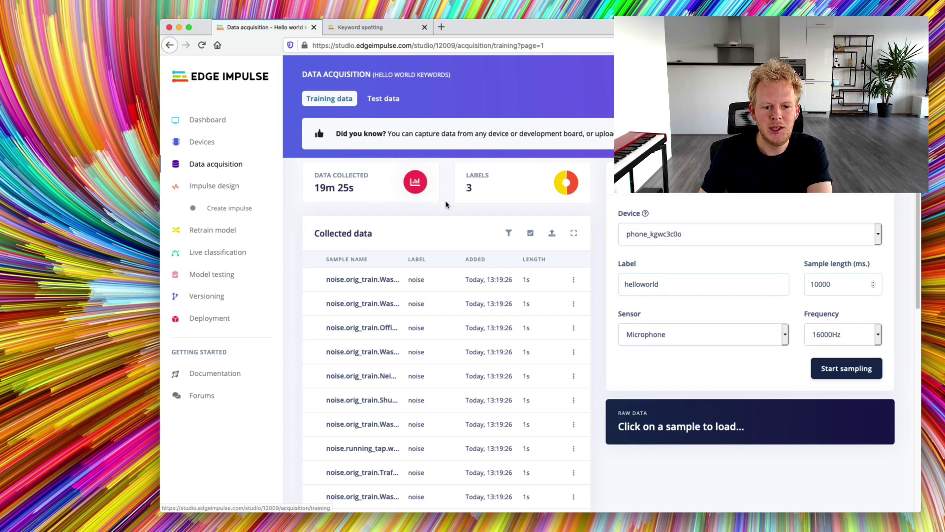
mouse_move(559, 190)
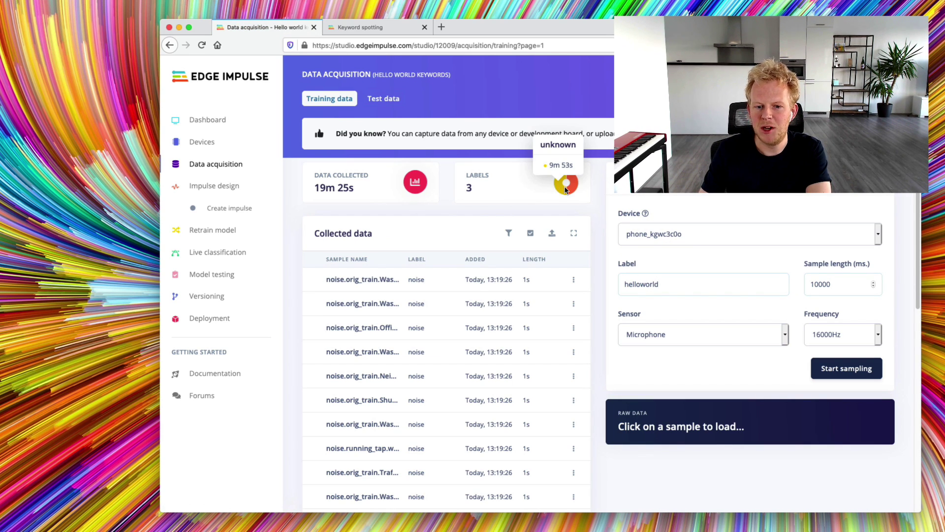
click(392, 103)
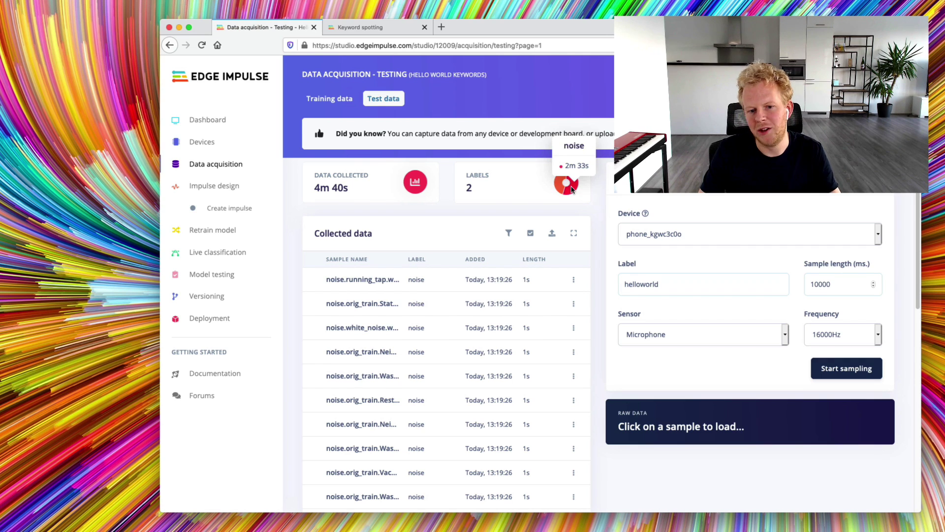
Return to the training data, check the helloworld label's share, and listen to the first helloworld sample
click(350, 101)
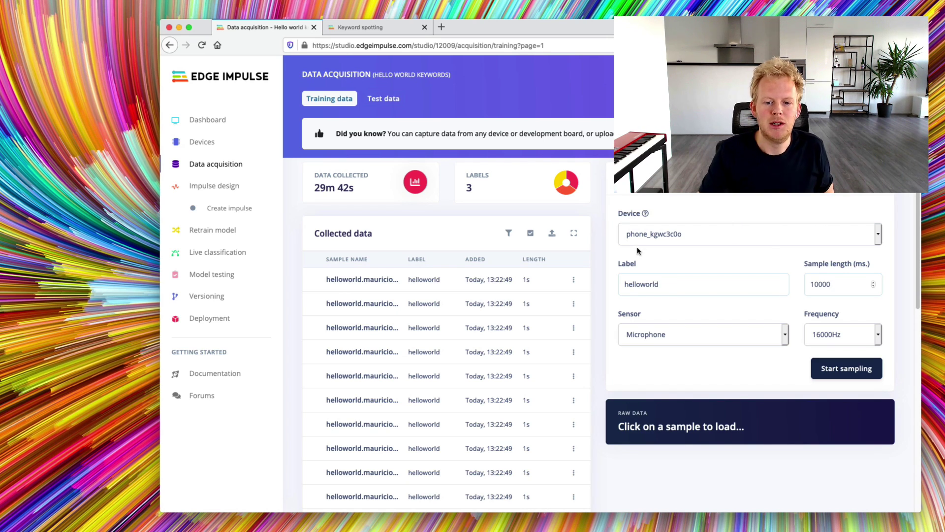
mouse_move(559, 187)
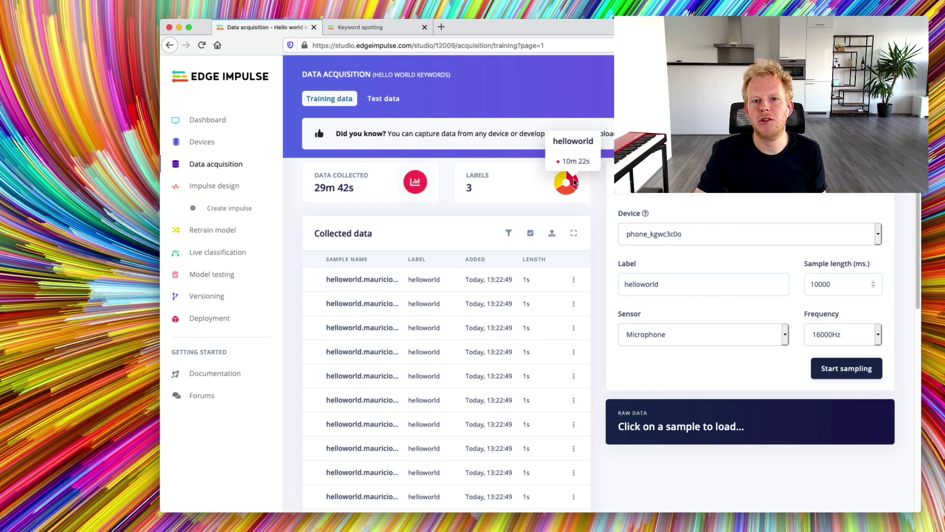
scroll(492, 206, down, 3)
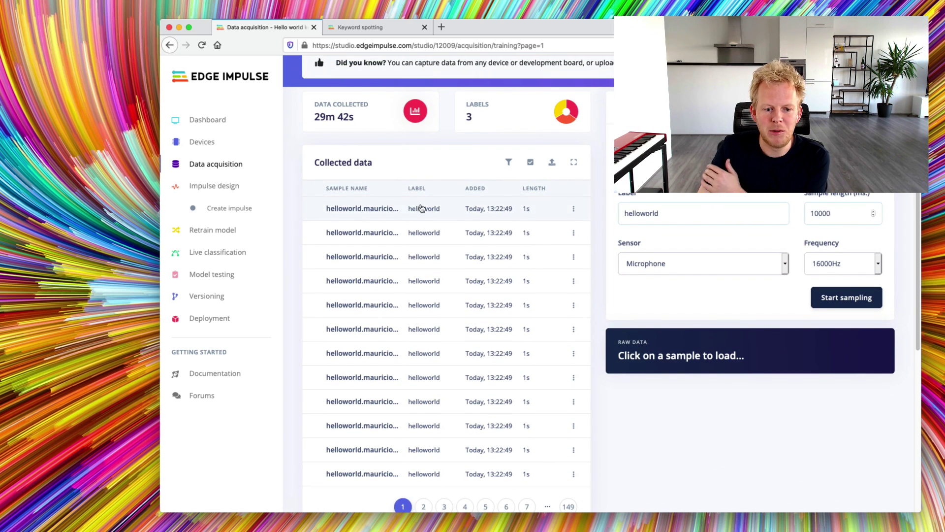
click(422, 208)
scroll(693, 475, down, 4)
click(695, 435)
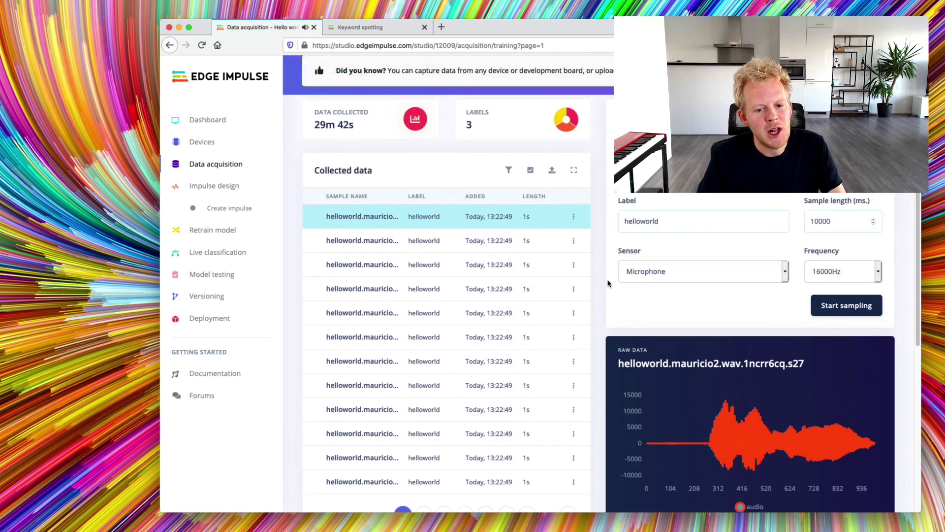
Check which labels the test set contains and how much data each one has
scroll(427, 182, up, 6)
click(384, 90)
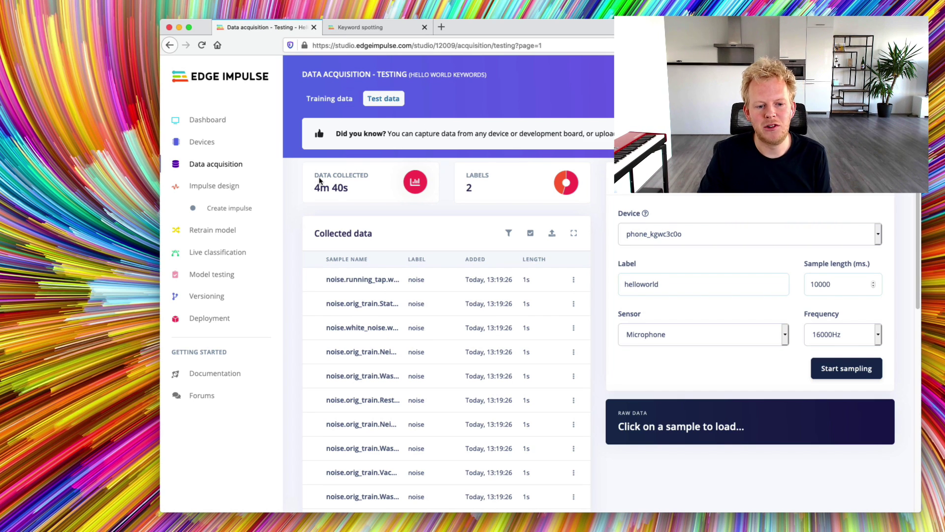
mouse_move(563, 185)
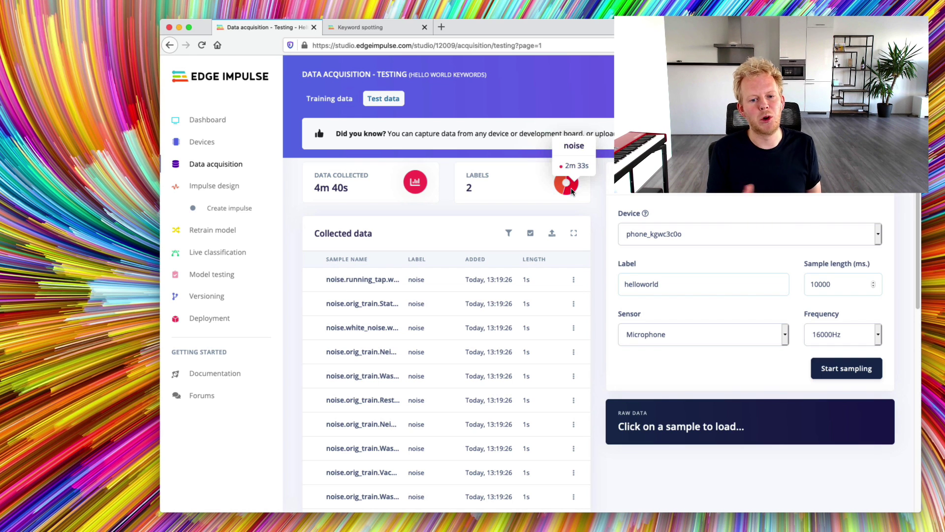
Rebalance the project's dataset between training and testing from the dashboard, confirming with the text "rebalance dataset"
click(220, 121)
scroll(374, 247, down, 15)
click(351, 373)
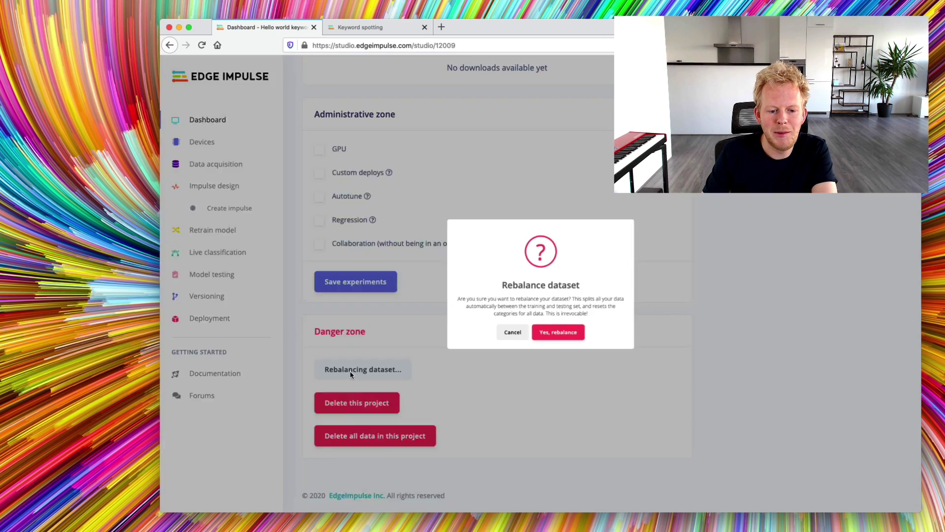
click(559, 333)
text(rebalance )
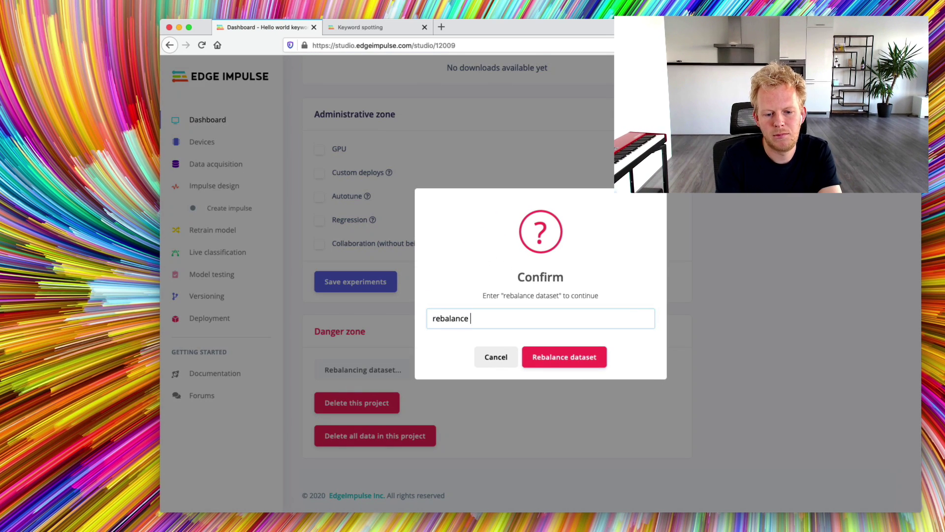
text(dataset)
key(Return)
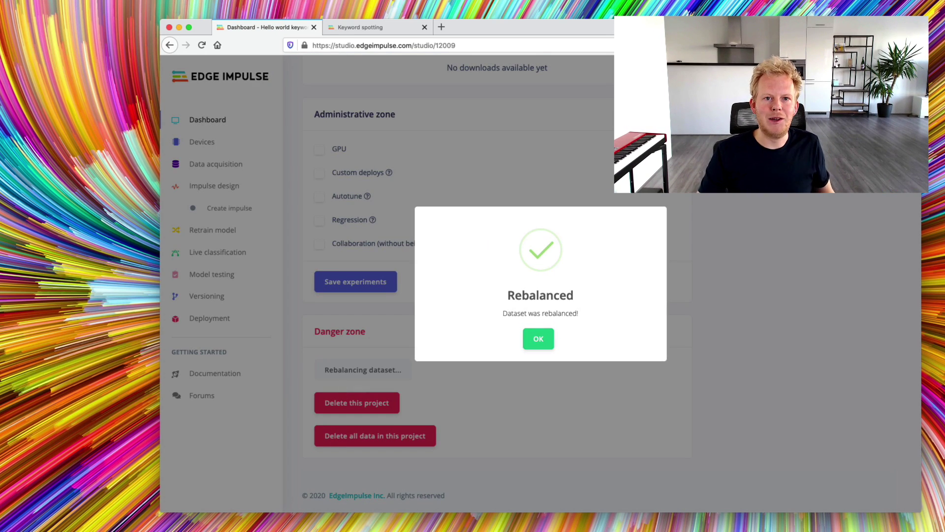
click(538, 338)
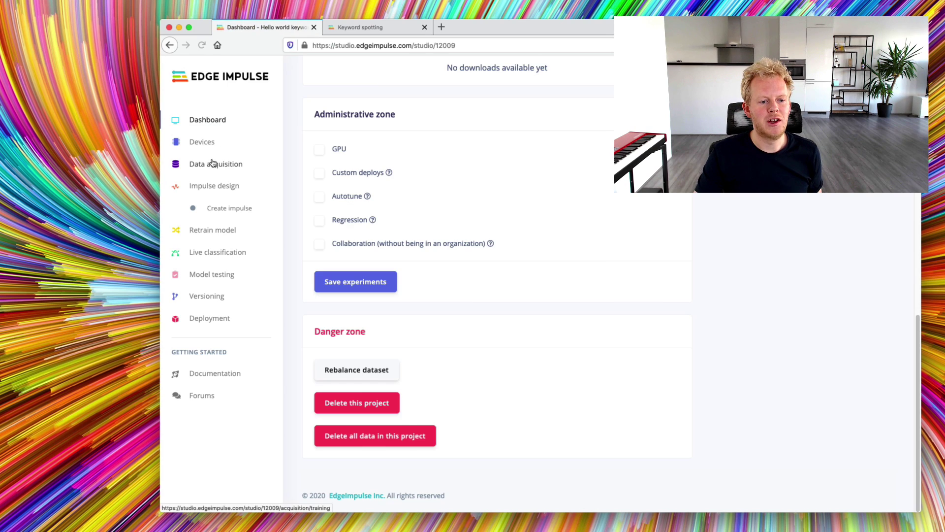
Review the rebalanced training and test data, checking the label distribution of the test set
click(212, 163)
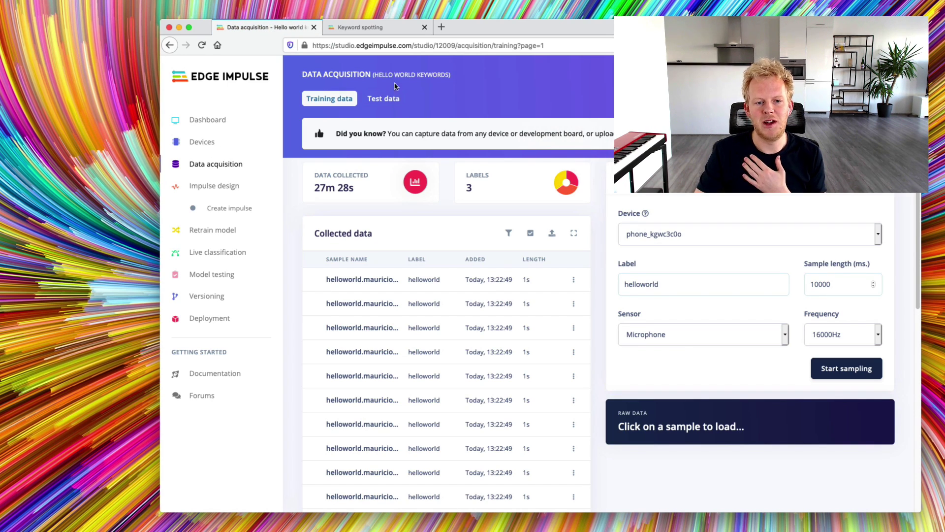
click(383, 99)
mouse_move(572, 196)
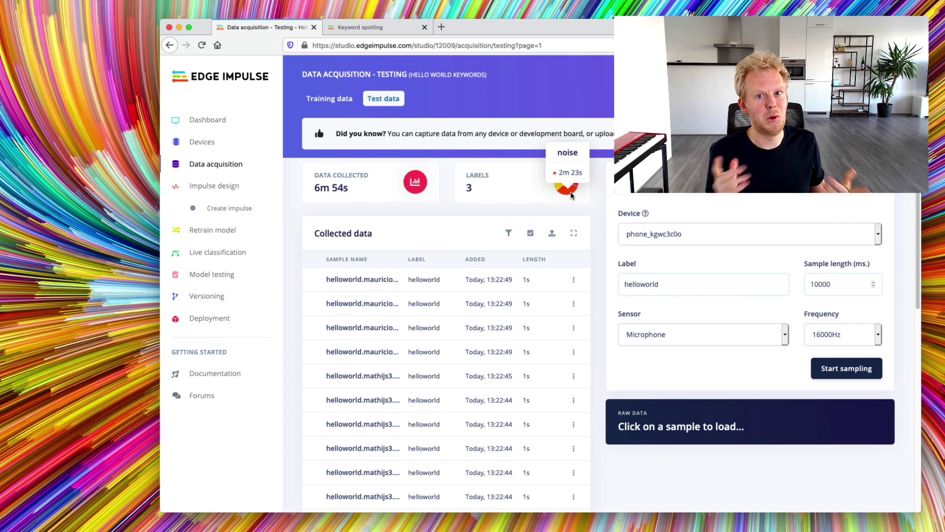
Create and save an impulse with an Audio (MFCC) processing block and a Neural Network (Keras) learning block
click(240, 211)
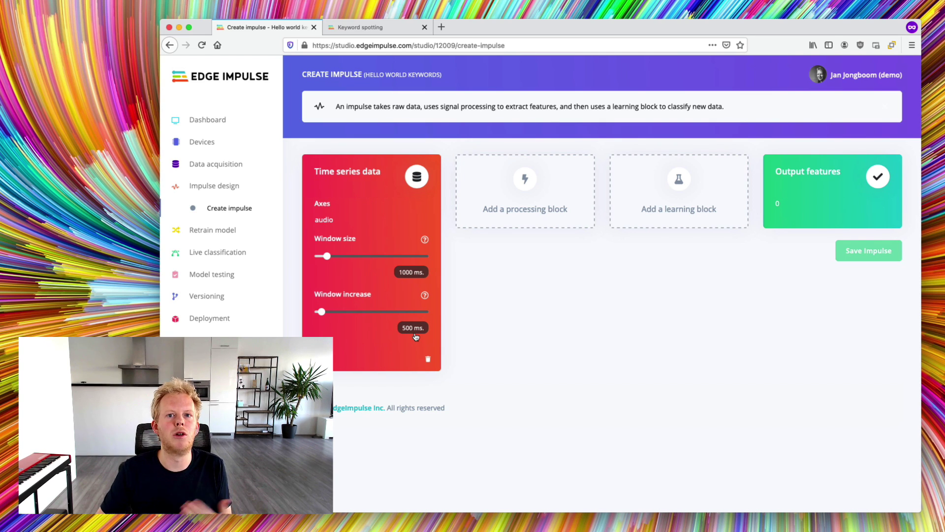
click(537, 215)
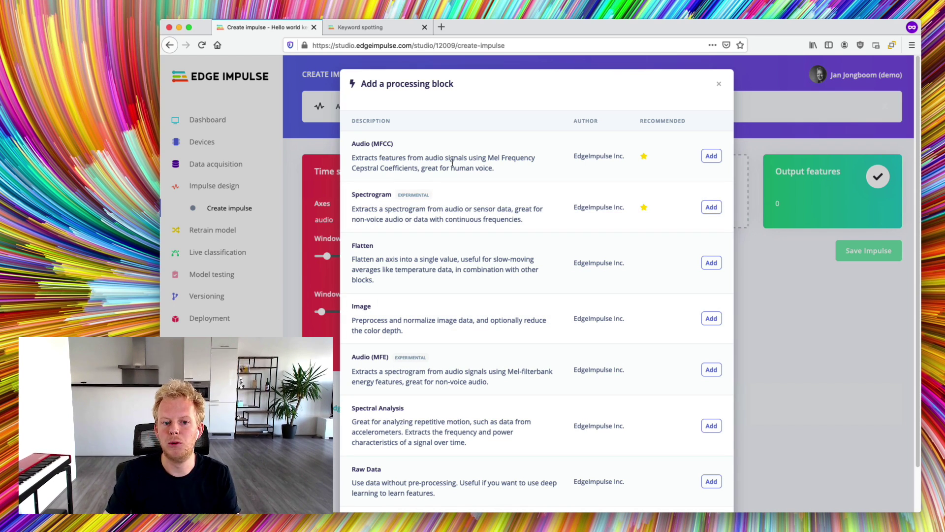
click(701, 157)
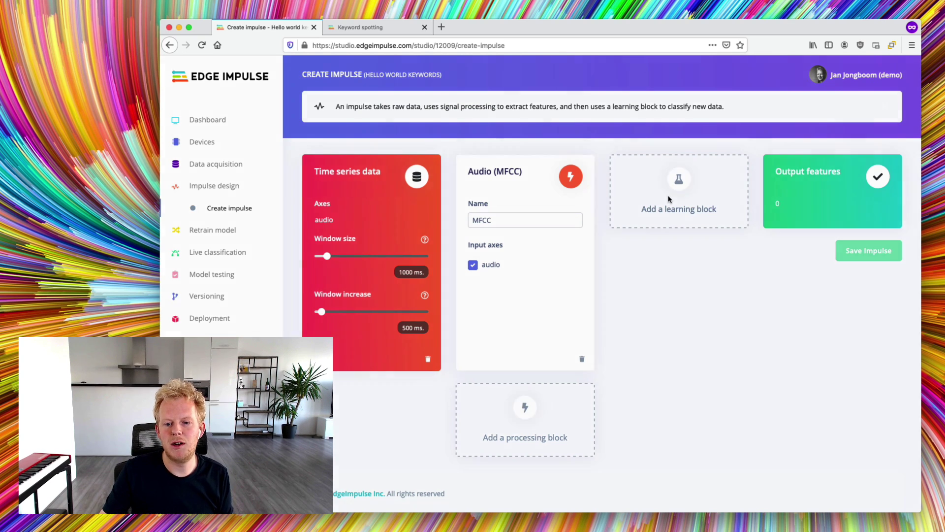
click(669, 200)
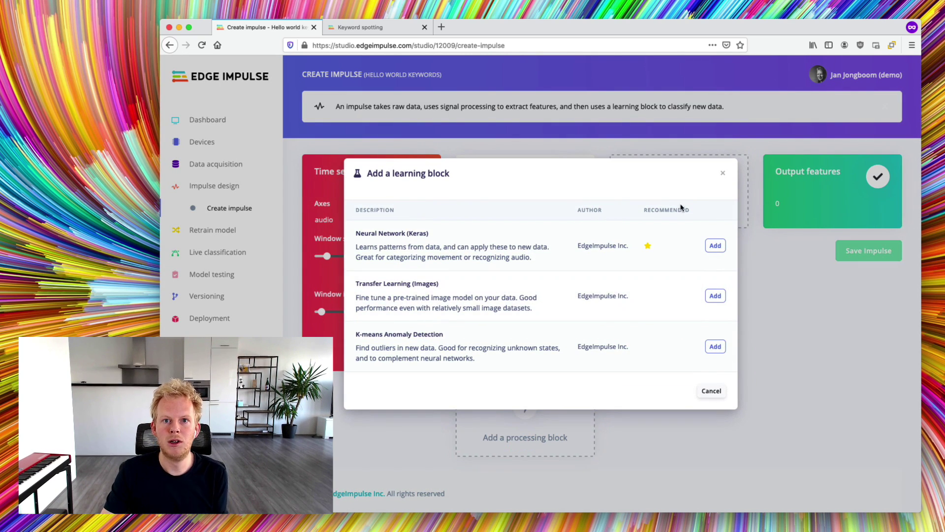
mouse_move(683, 209)
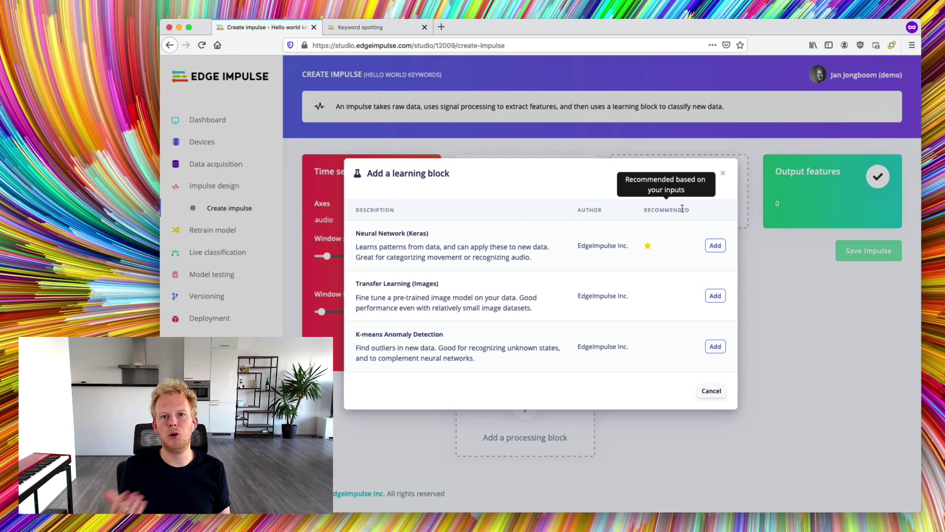
click(715, 245)
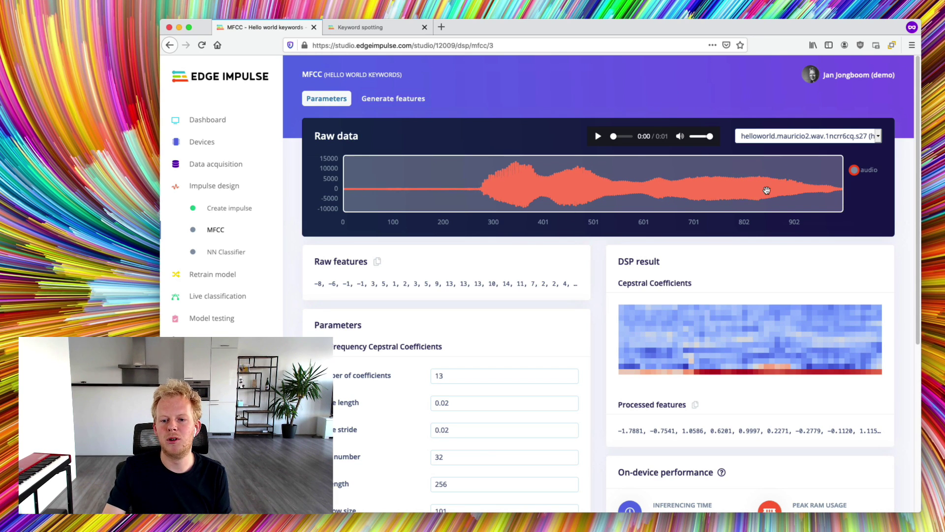
In the MFCC block, listen to the helloworld sample and examine its cepstral coefficients, on-device inferencing time and filterbank quantization note
click(598, 137)
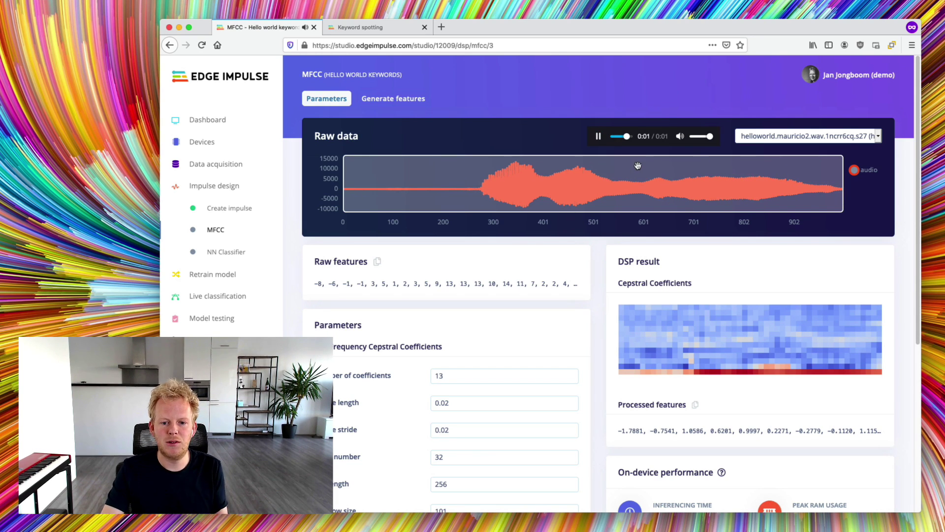
scroll(605, 230, down, 5)
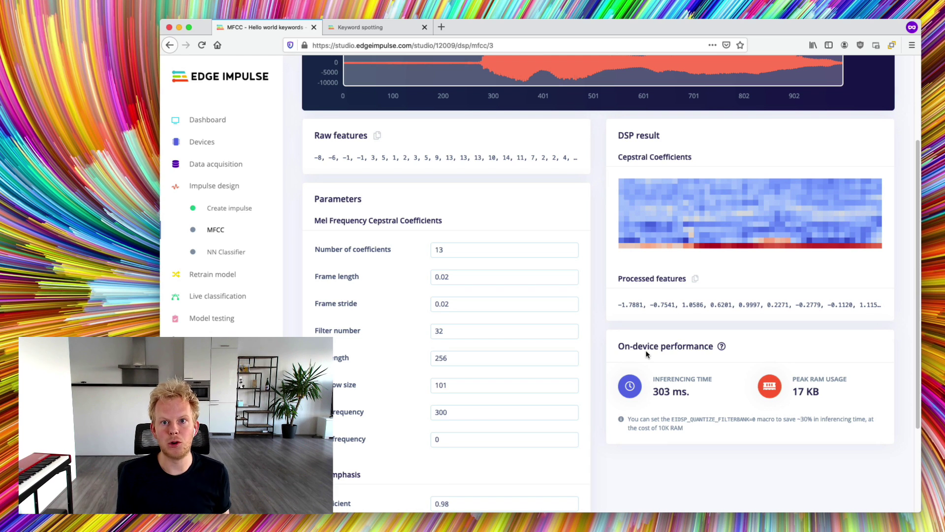
mouse_move(723, 347)
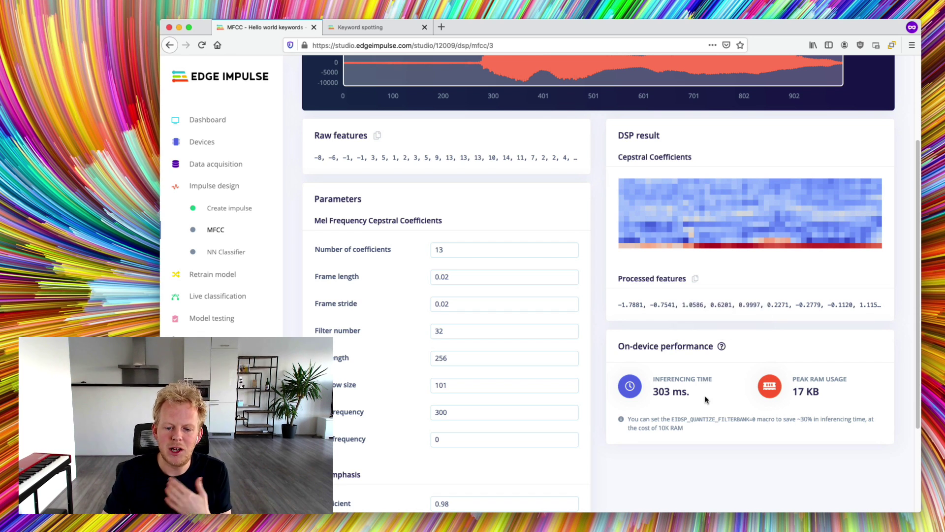
drag(701, 396, 653, 384)
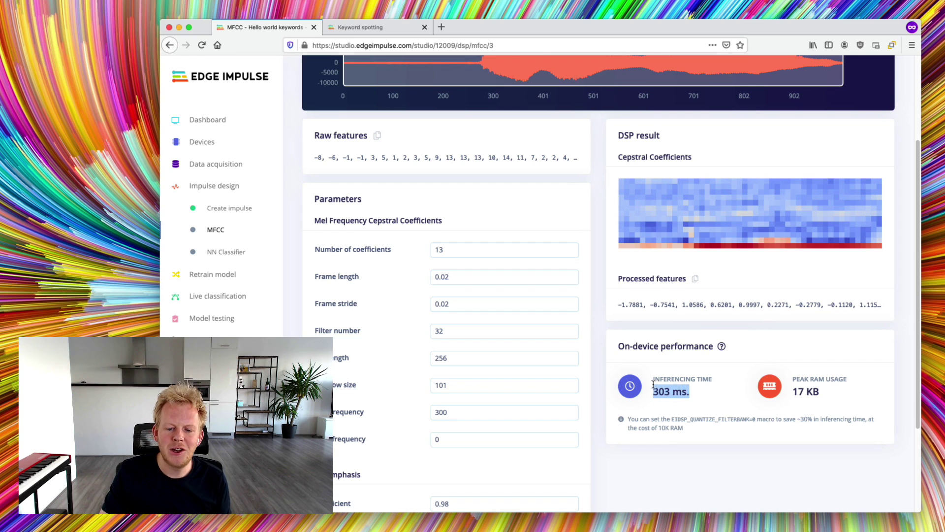
double_click(692, 419)
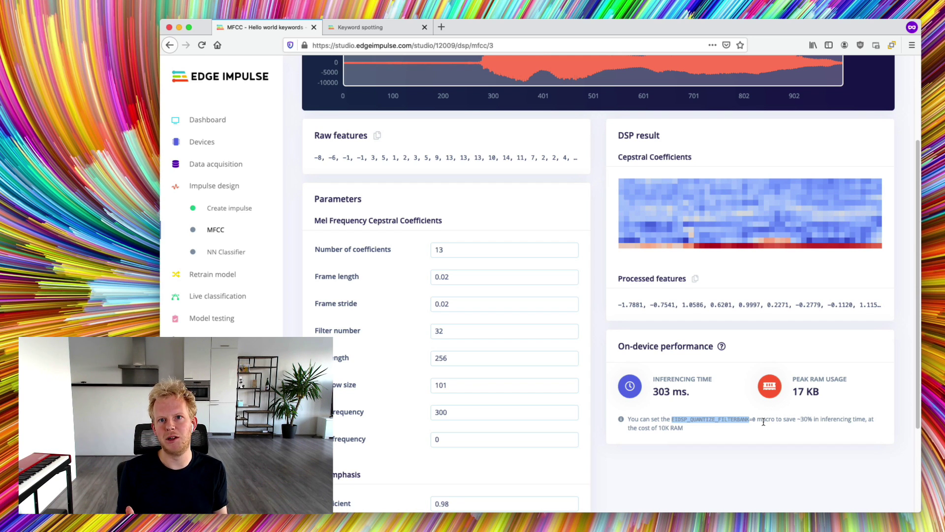
drag(688, 392, 659, 387)
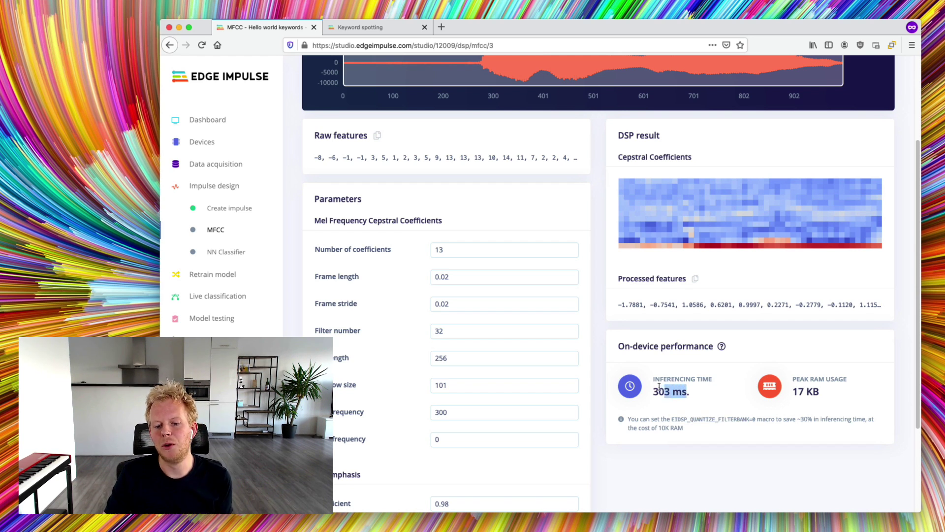
click(696, 403)
scroll(699, 370, up, 5)
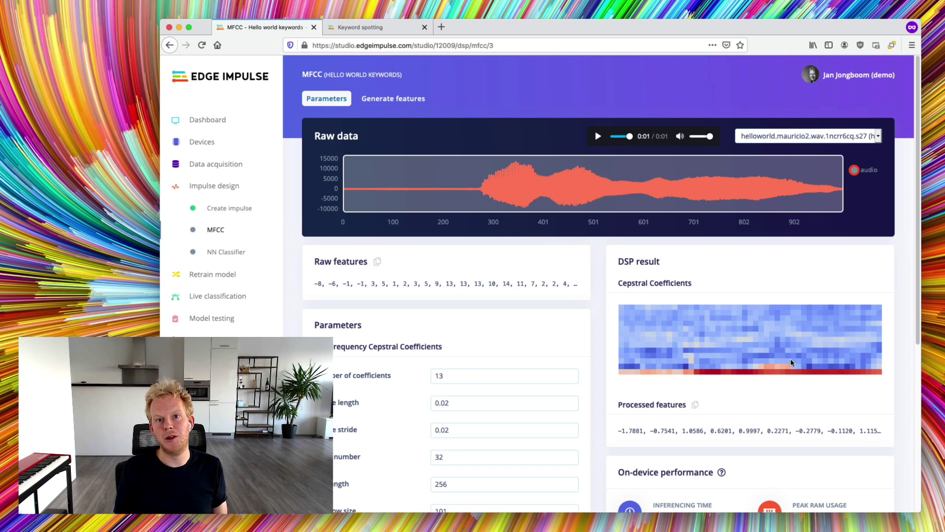
scroll(791, 451, down, 3)
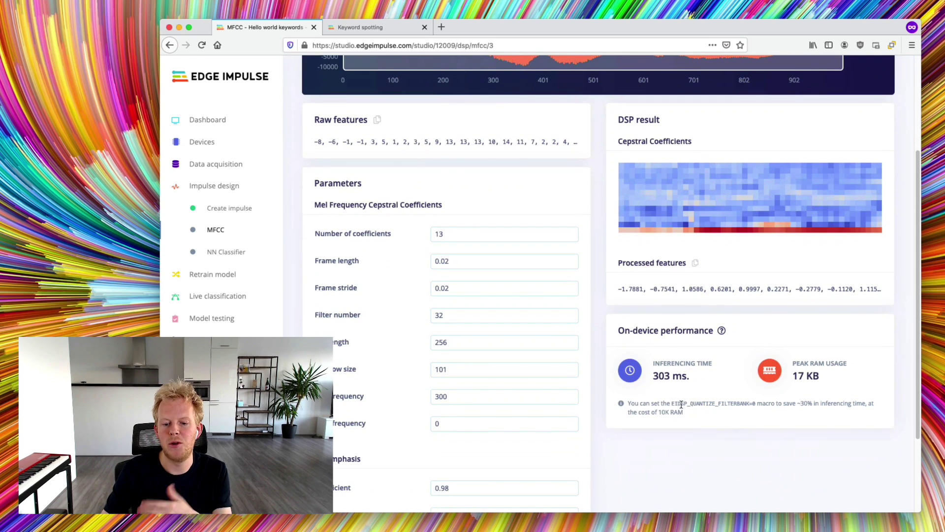
drag(706, 380, 664, 361)
click(664, 361)
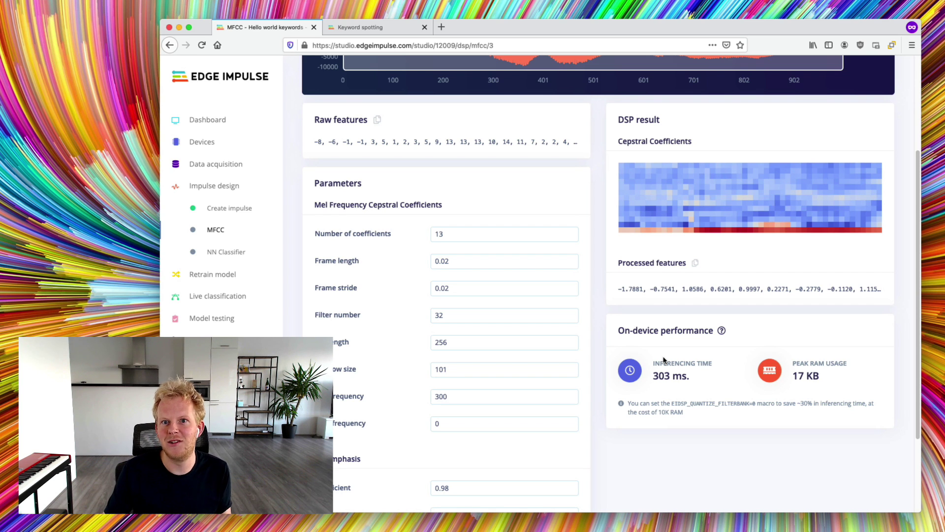
scroll(598, 340, up, 3)
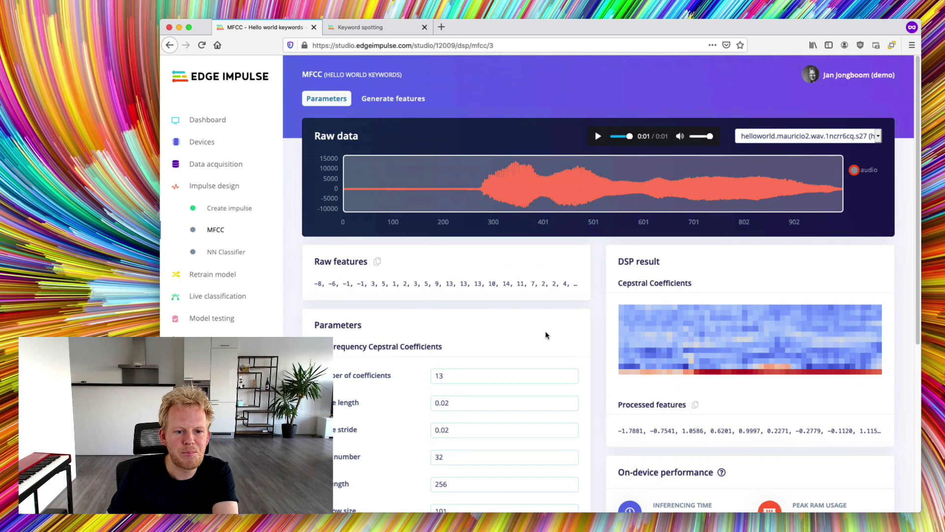
Compare the MFCC output of another helloworld sample with that of a CopyMachine_10 noise sample
click(787, 137)
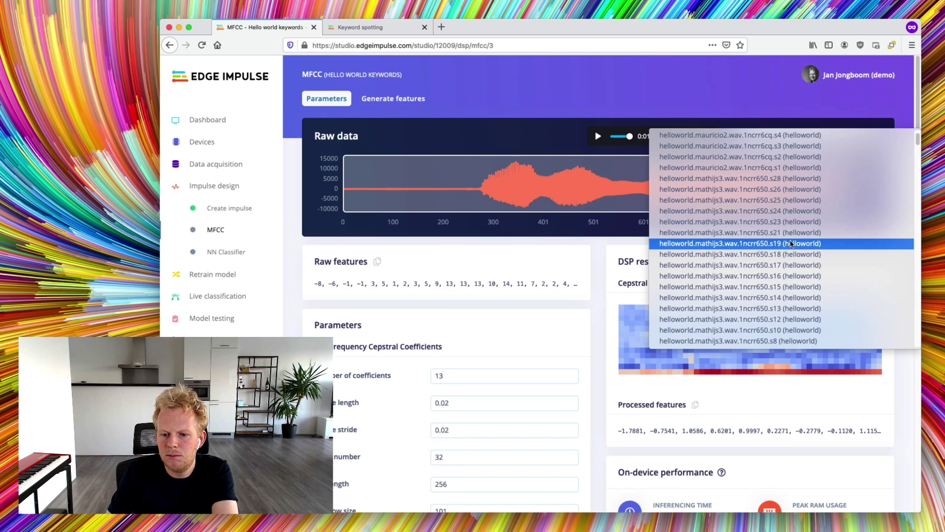
click(783, 277)
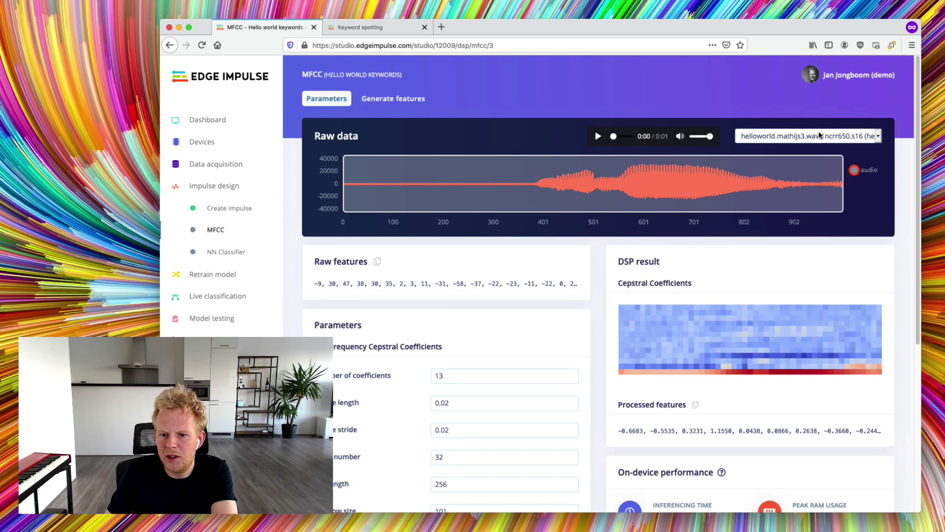
click(819, 136)
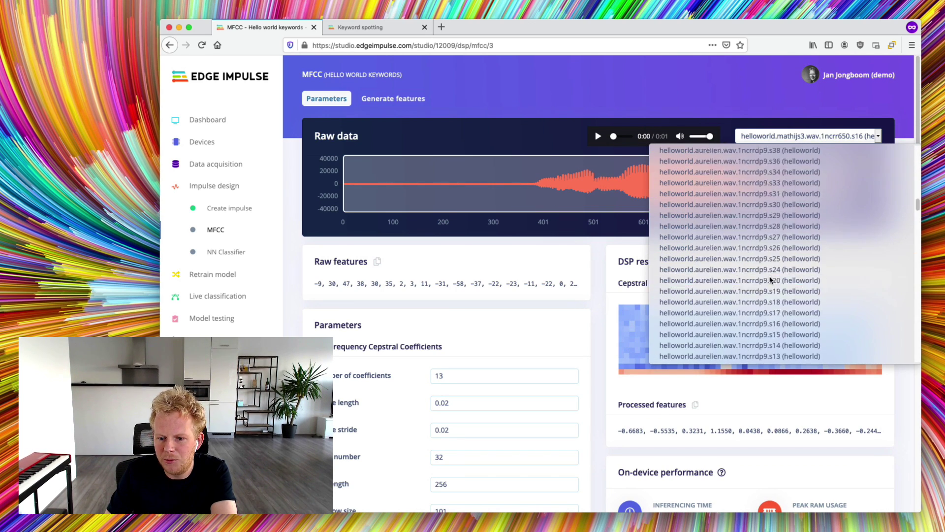
scroll(771, 280, down, 15)
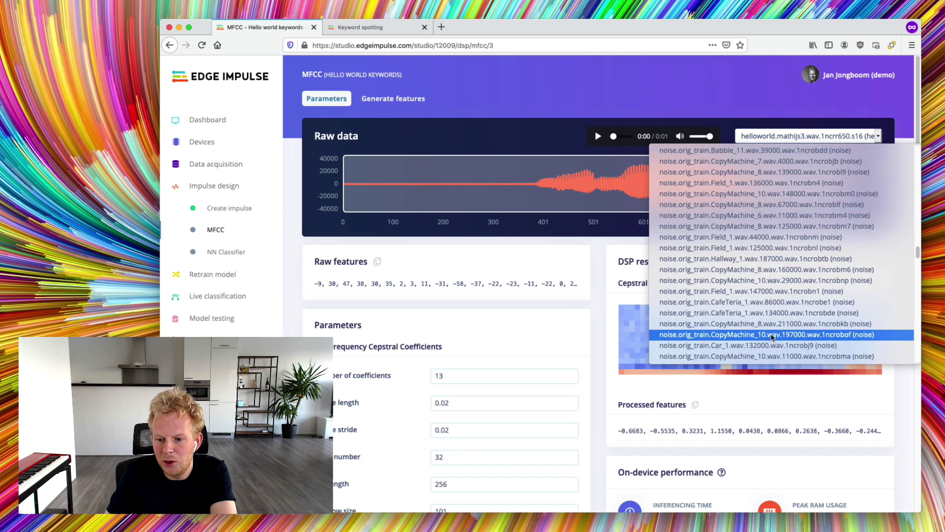
click(772, 335)
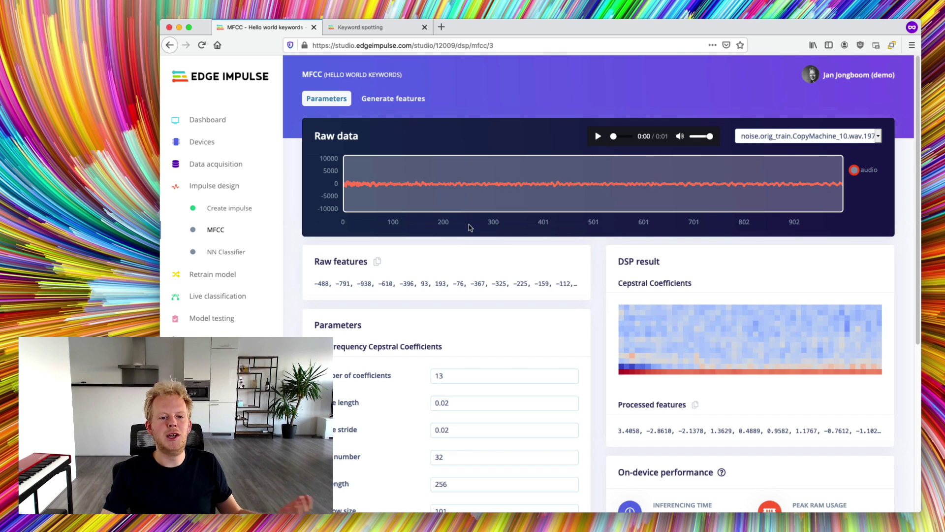
Generate the MFCC features for the whole training set
click(379, 105)
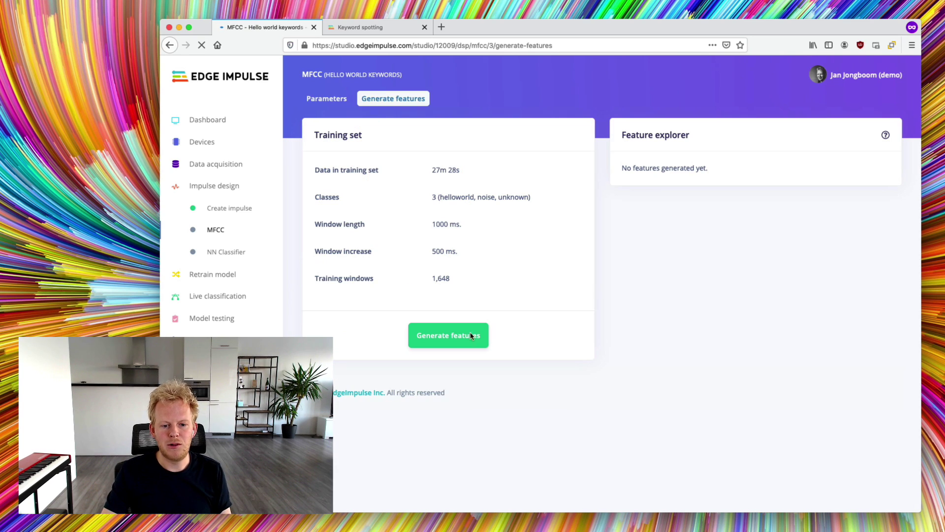
click(471, 337)
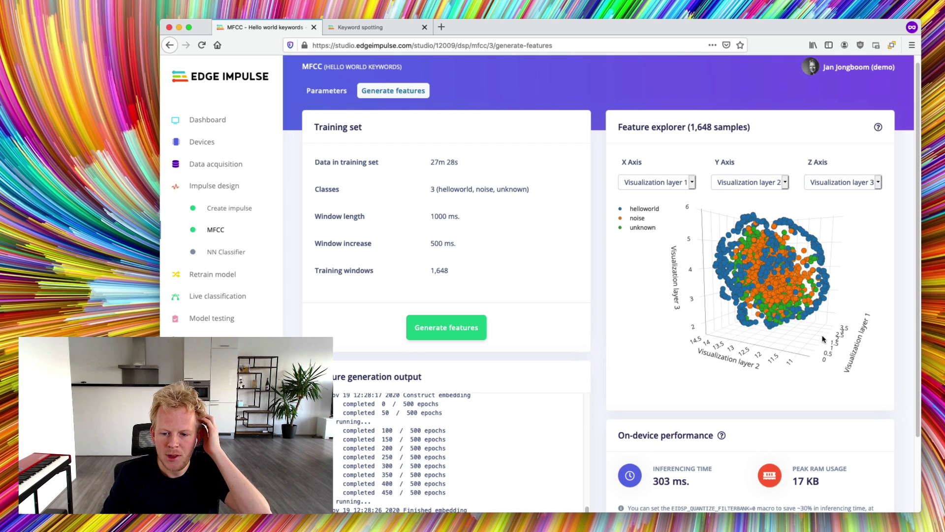
Hide the noise class in the feature explorer and examine how helloworld and unknown samples separate from several angles
drag(855, 323, 810, 373)
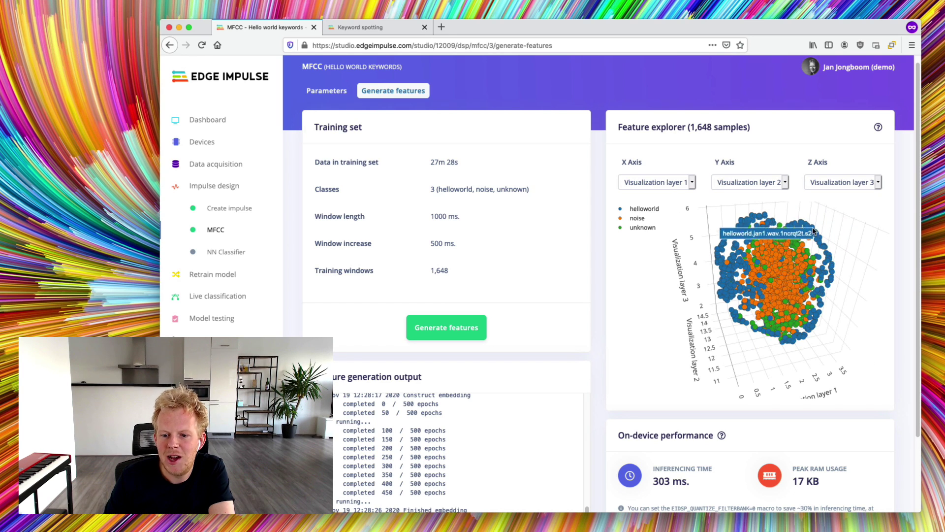
click(638, 219)
mouse_move(794, 393)
mouse_down()
mouse_move(754, 387)
mouse_move(775, 374)
mouse_move(768, 349)
mouse_move(745, 348)
mouse_move(748, 232)
mouse_up()
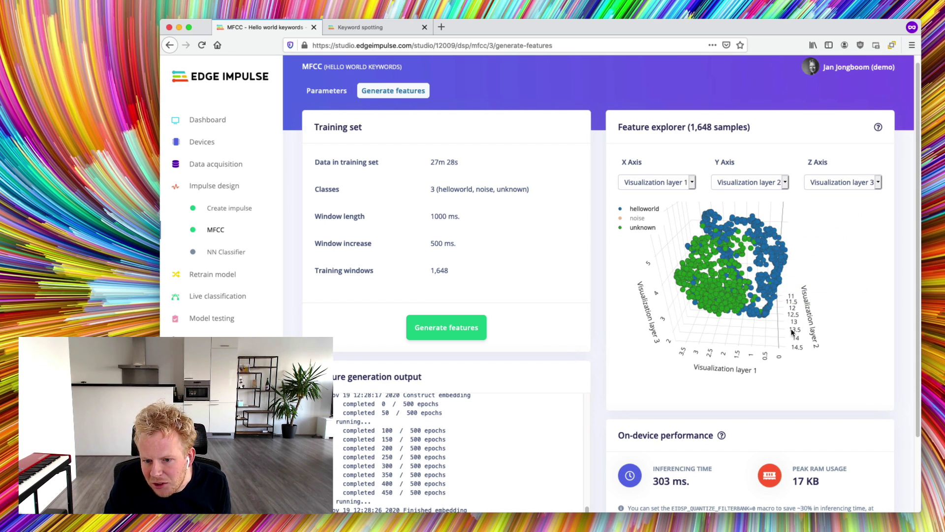
drag(792, 332, 768, 306)
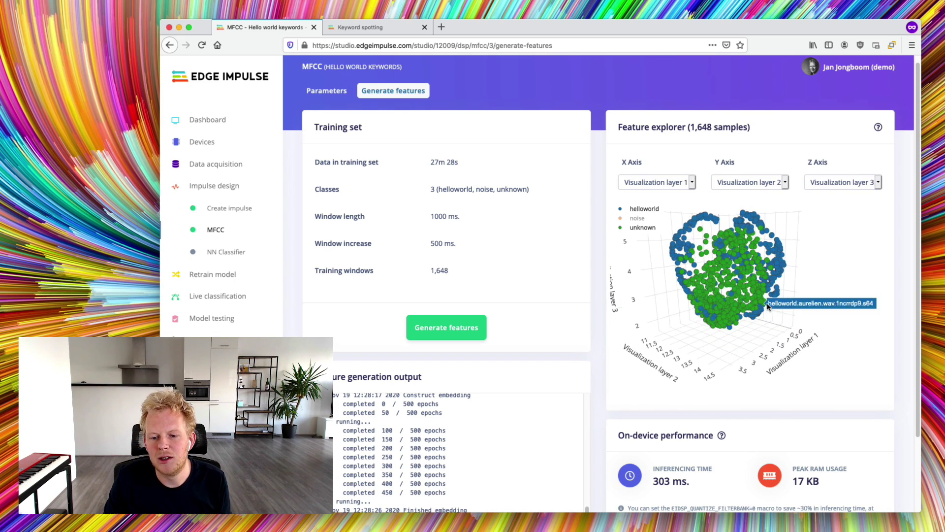
scroll(768, 315, up, 3)
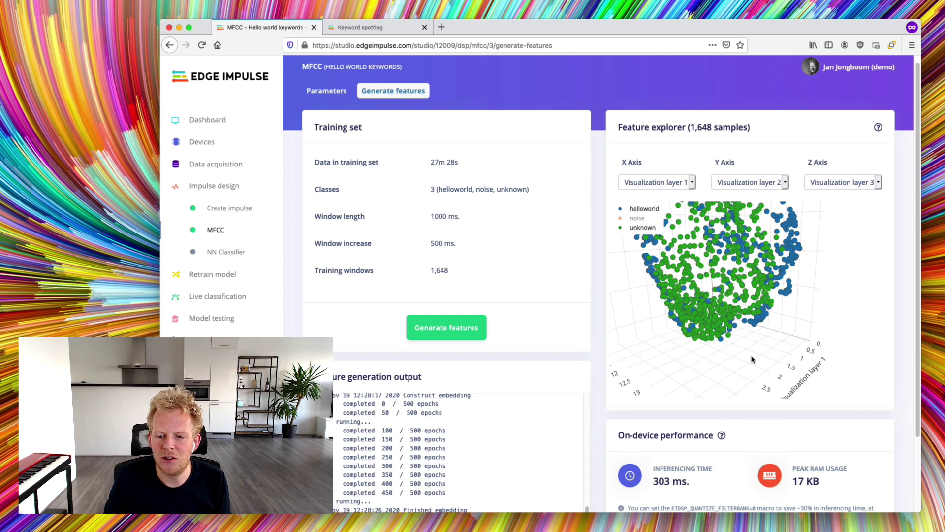
drag(752, 359, 797, 386)
mouse_move(851, 291)
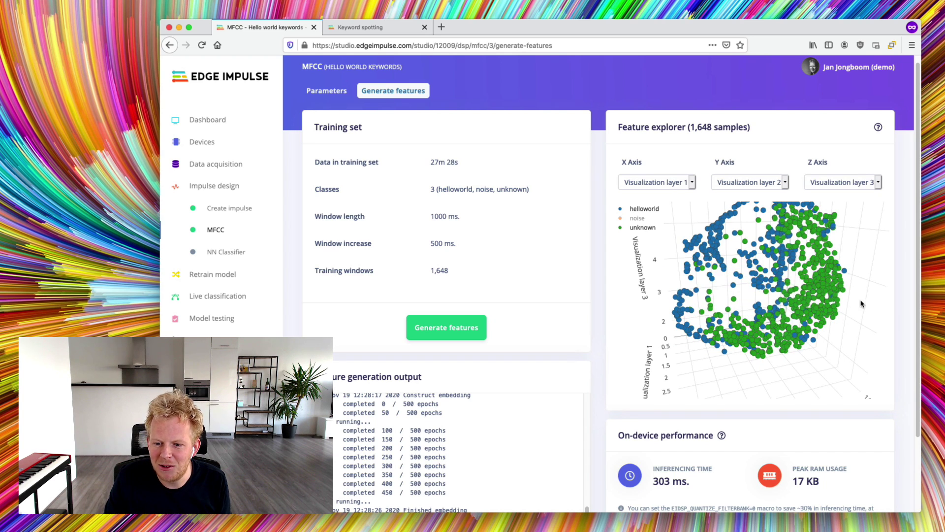
Inspect individual helloworld and unknown points near the other class's cluster, listening to the helloworld outliers
click(845, 272)
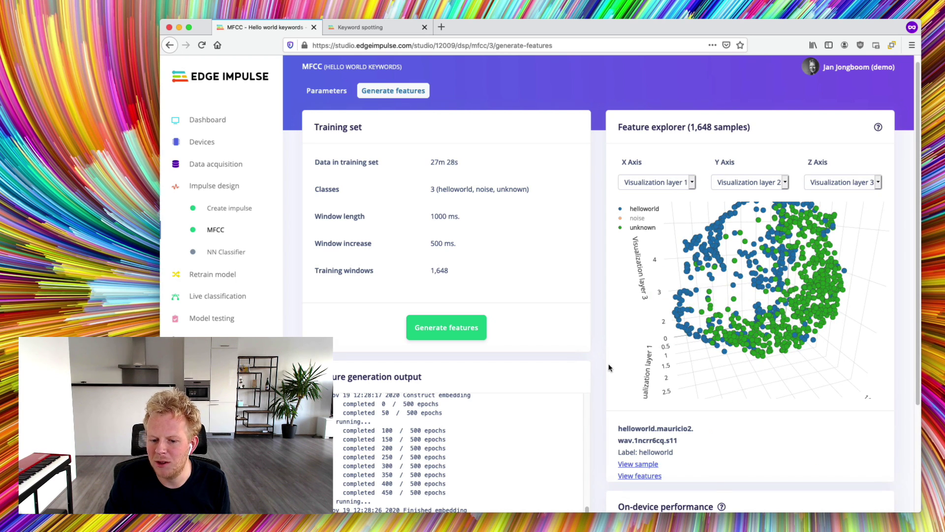
scroll(635, 377, down, 2)
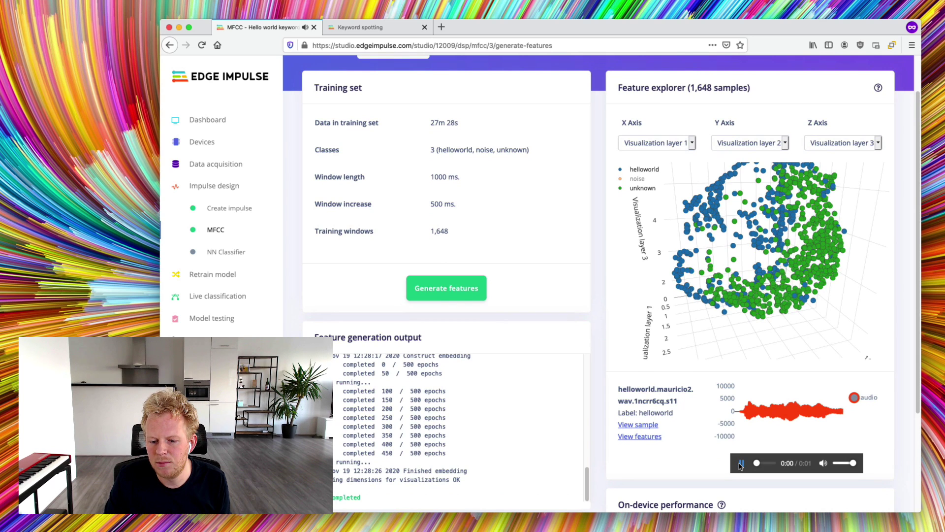
click(842, 230)
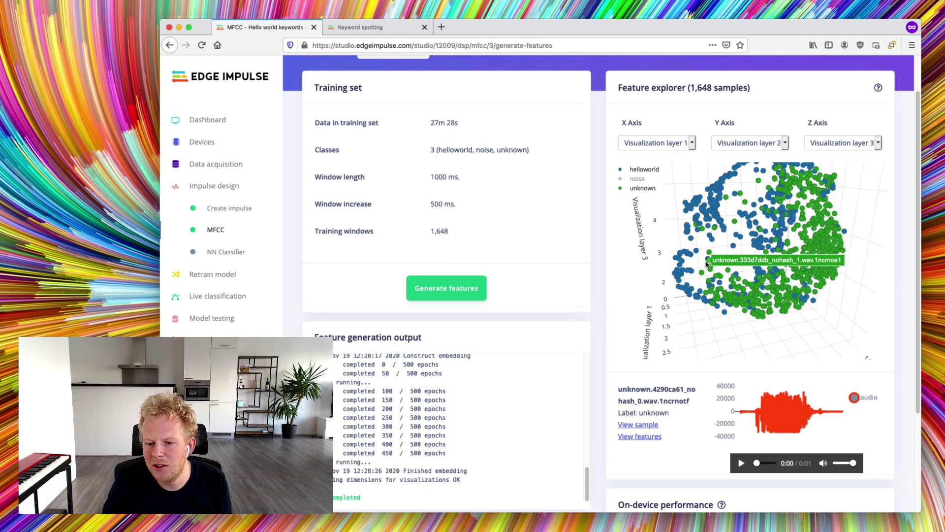
drag(768, 261, 805, 305)
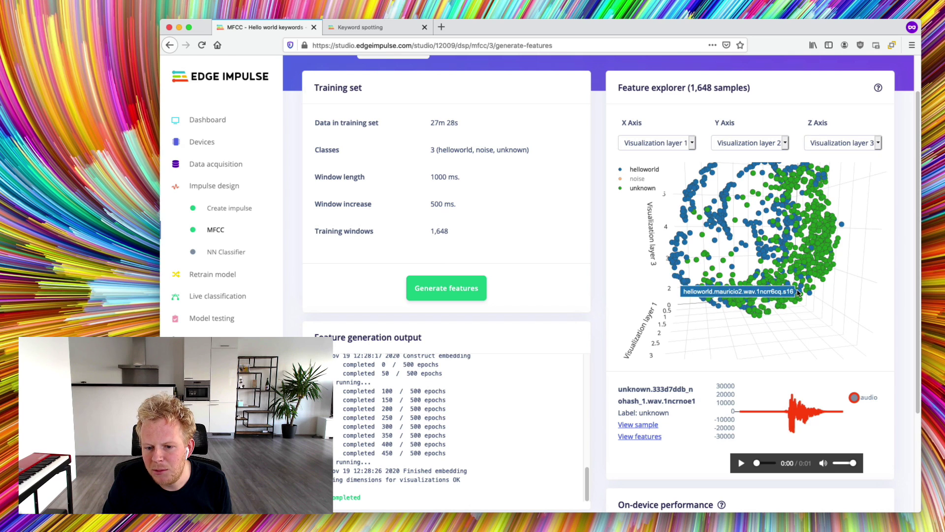
click(799, 292)
click(742, 464)
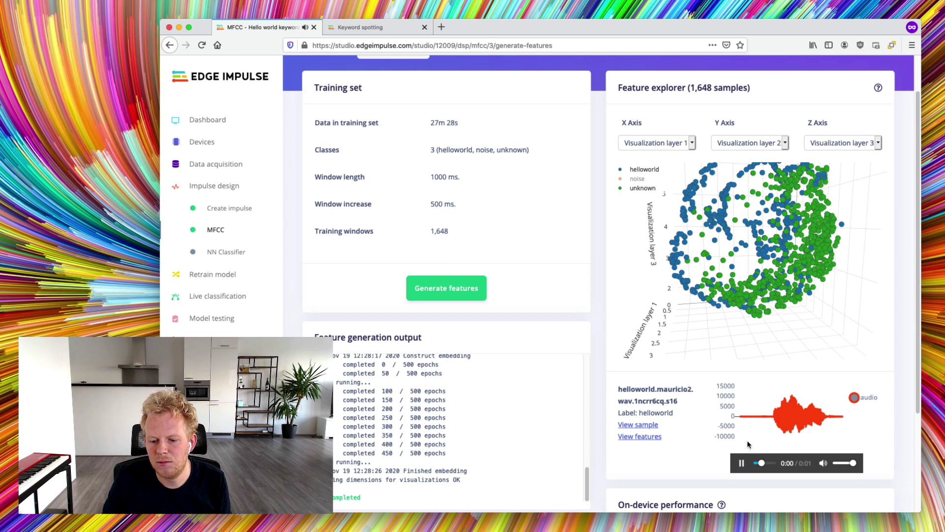
Hide the unknown class and show noise in the feature explorer to compare helloworld with noise
drag(731, 305, 637, 194)
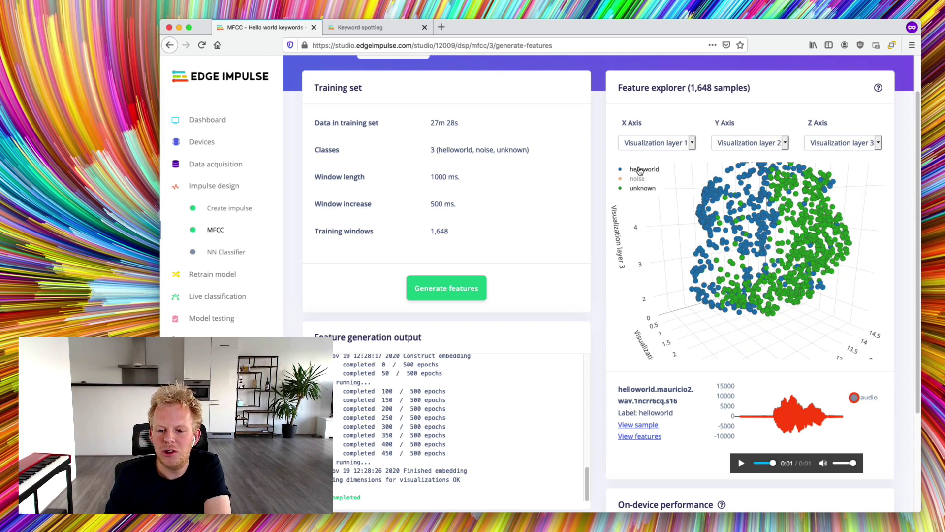
click(640, 190)
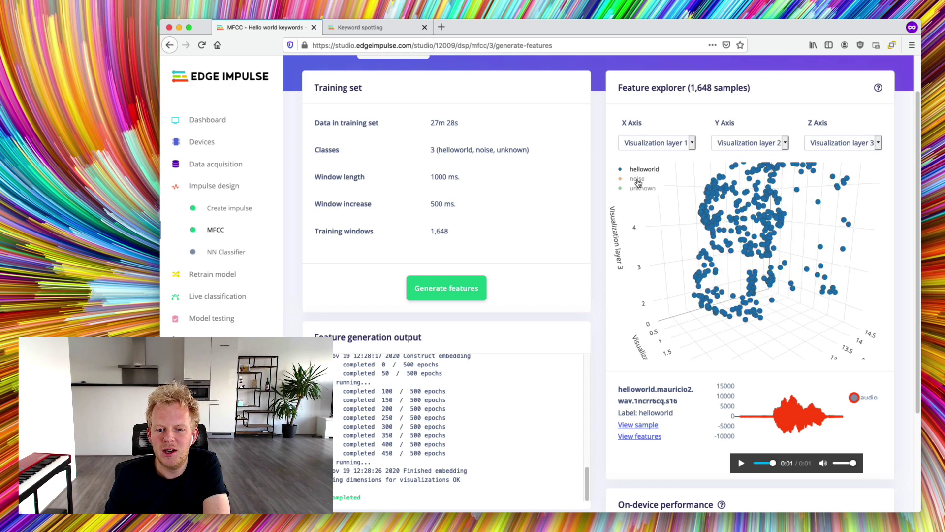
click(638, 179)
drag(789, 323, 739, 351)
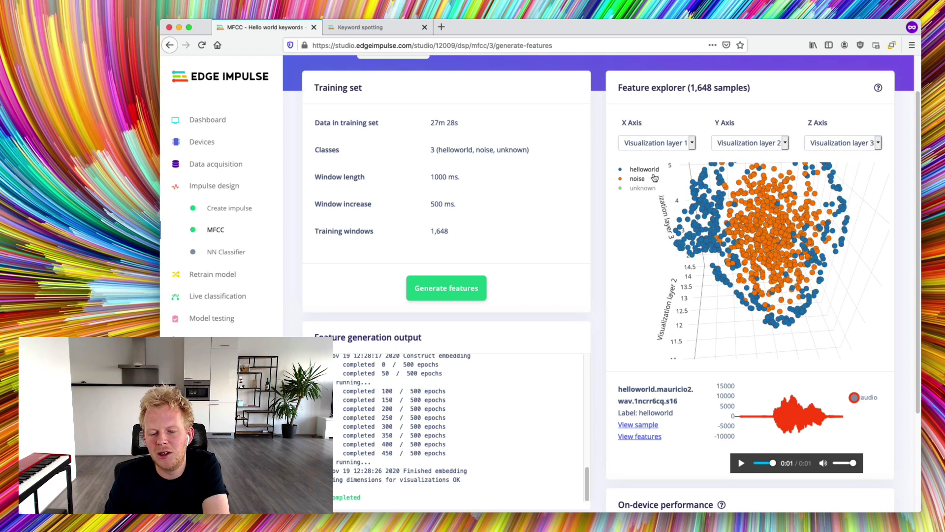
Inspect the helloworld outlier inside the noise cluster, view it and its options in the training data, and return to the feature explorer
click(776, 205)
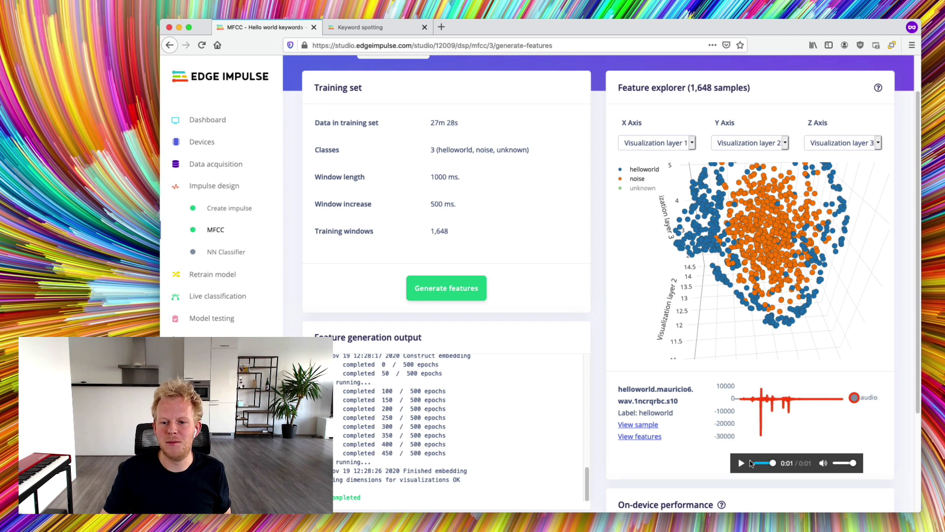
click(639, 425)
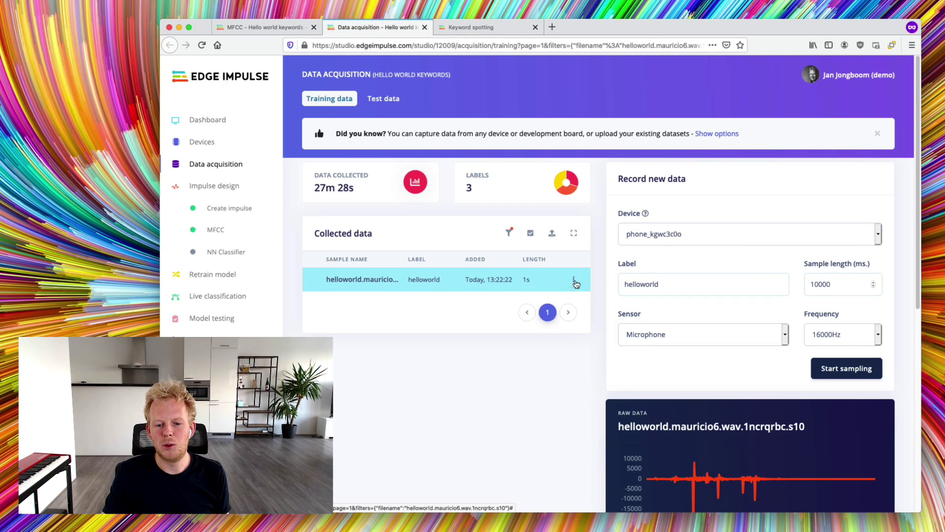
click(573, 279)
click(377, 390)
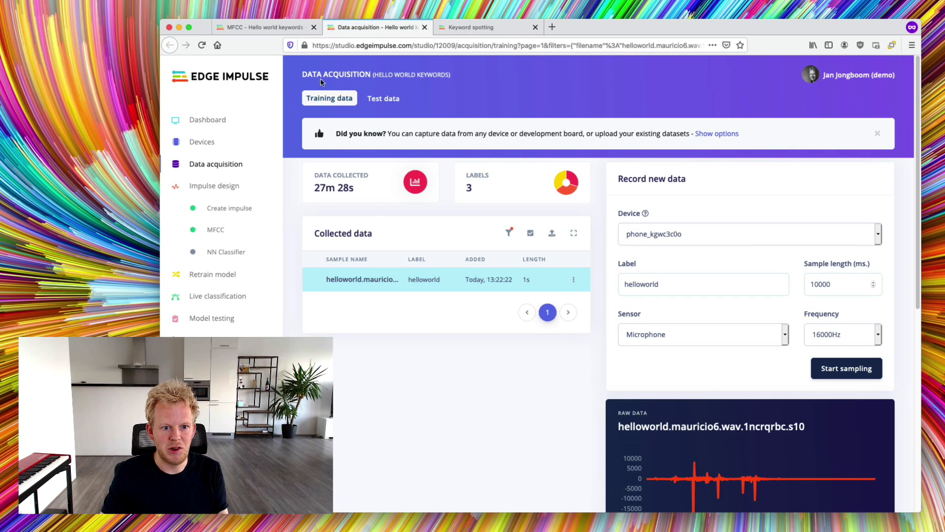
click(258, 33)
Show the unknown class again and examine all three classes together in the feature explorer
mouse_move(788, 265)
mouse_down()
mouse_move(839, 285)
mouse_move(802, 274)
mouse_up()
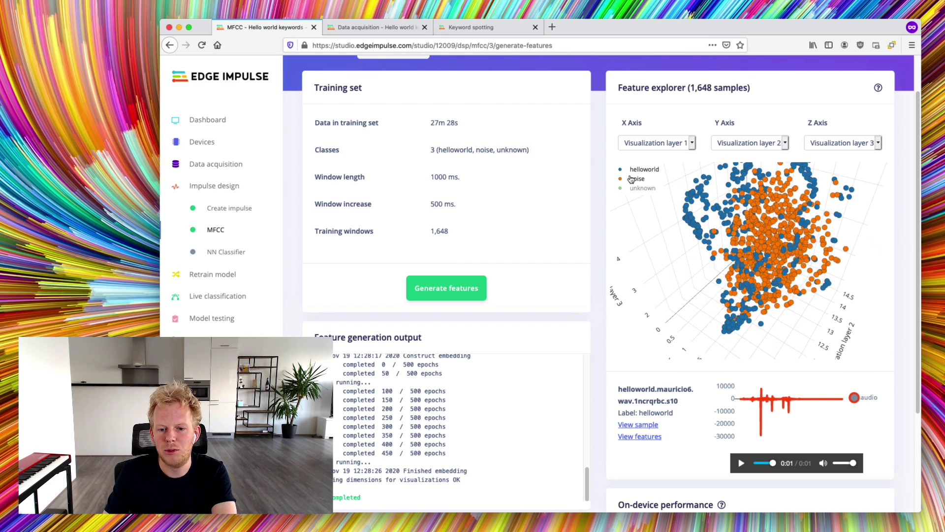
click(637, 189)
drag(647, 291, 675, 307)
drag(799, 316, 721, 321)
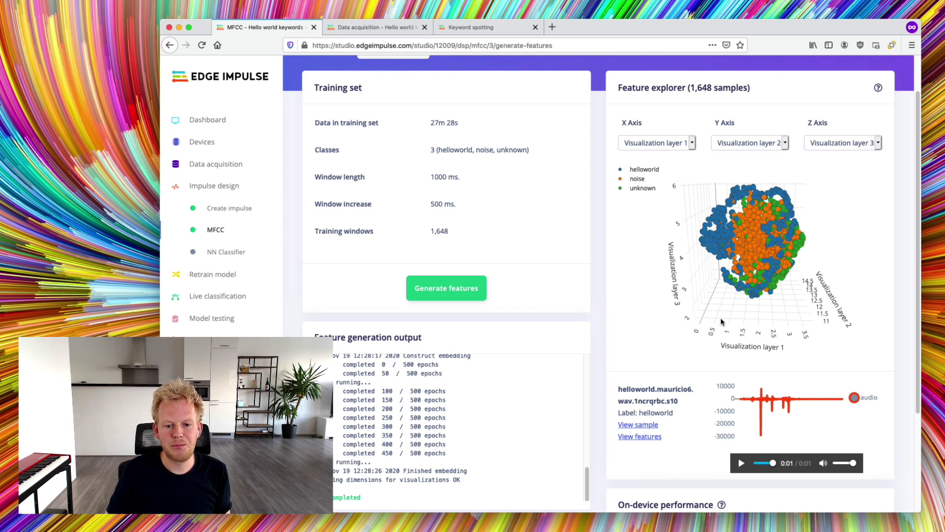
In the NN Classifier's training settings, set the minimum confidence rating to 0.60
click(220, 251)
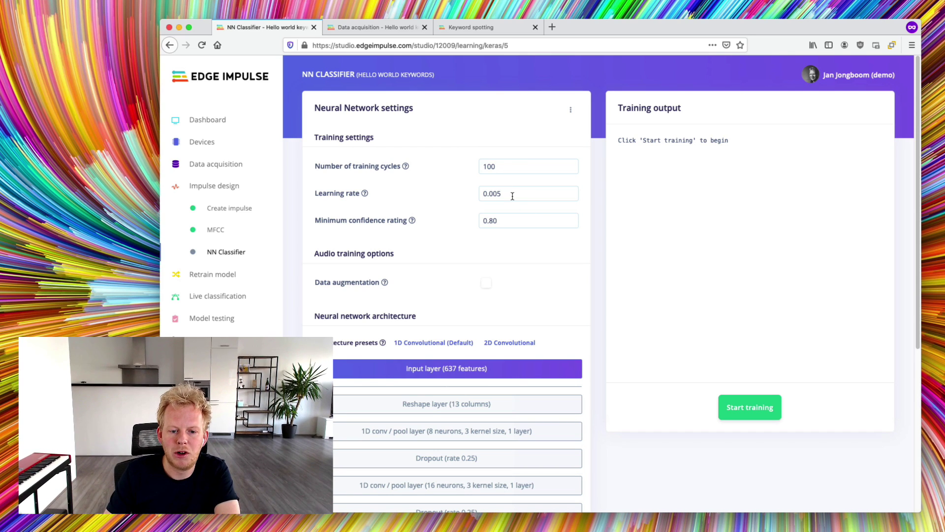
double_click(537, 192)
click(537, 192)
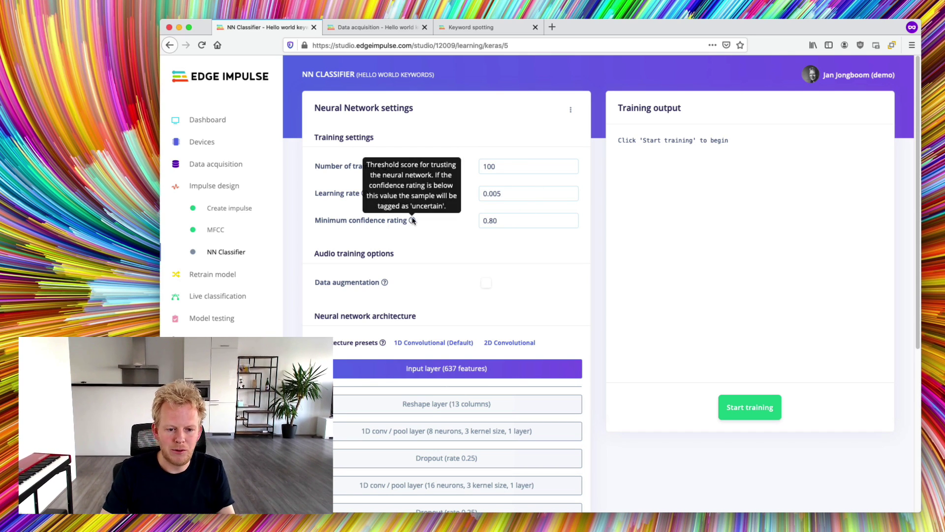
double_click(489, 220)
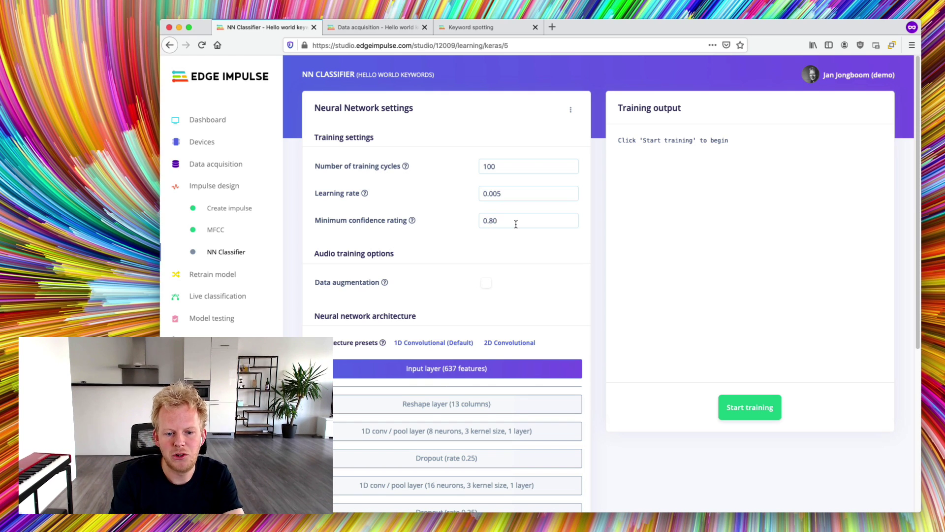
text(60)
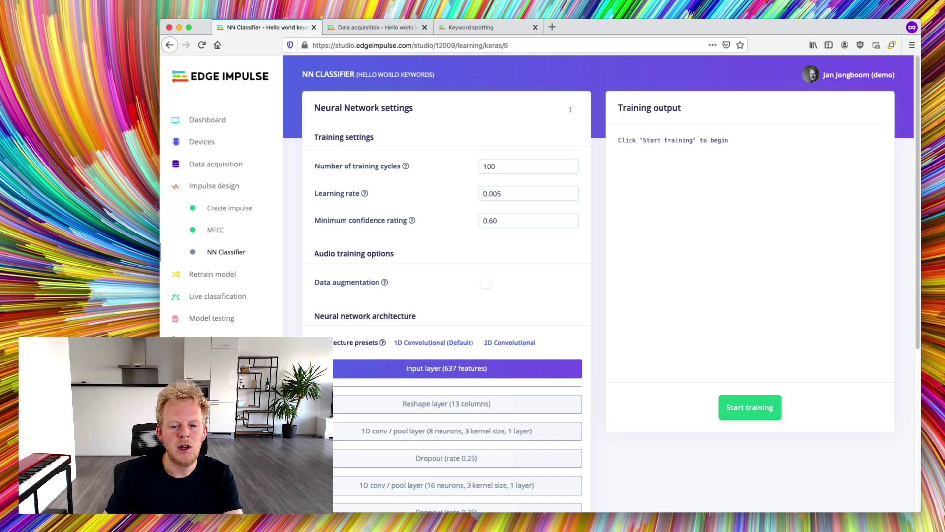
Enable data augmentation for audio training and set the amount of added noise to Low
scroll(510, 224, down, 3)
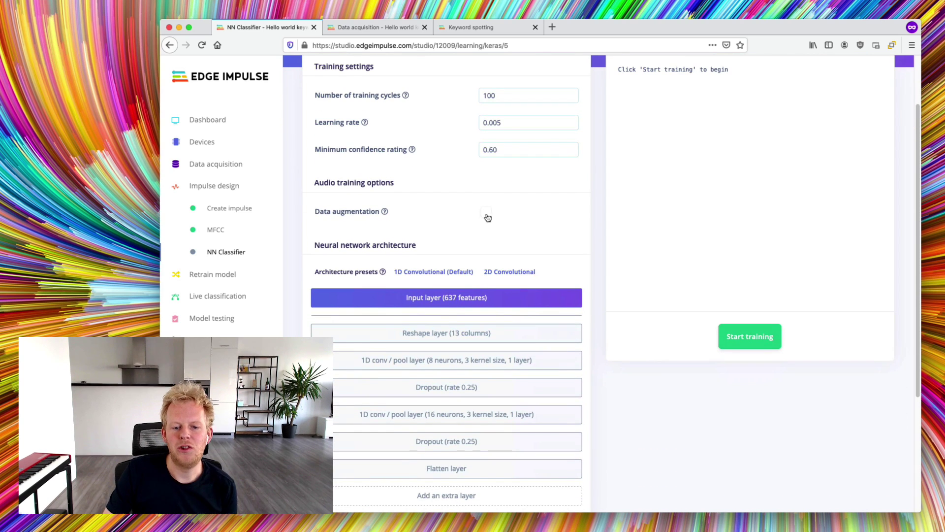
click(487, 213)
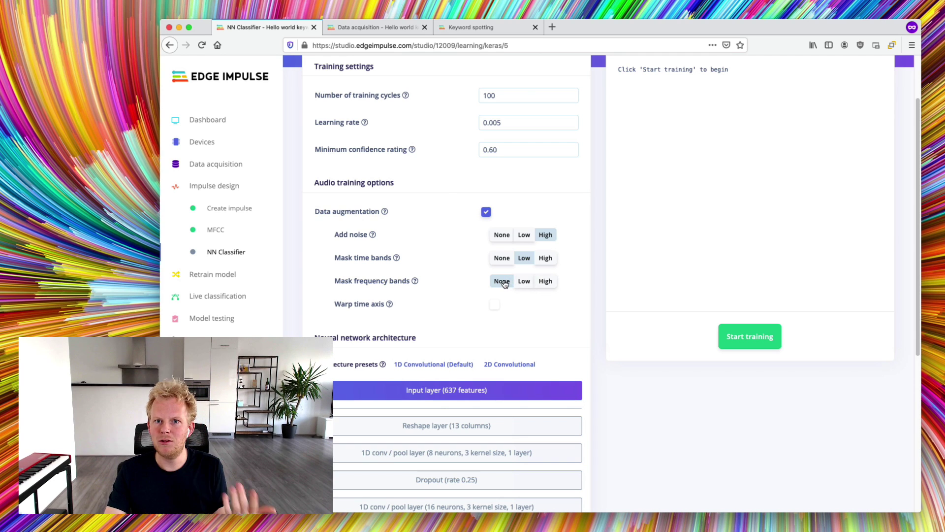
click(524, 235)
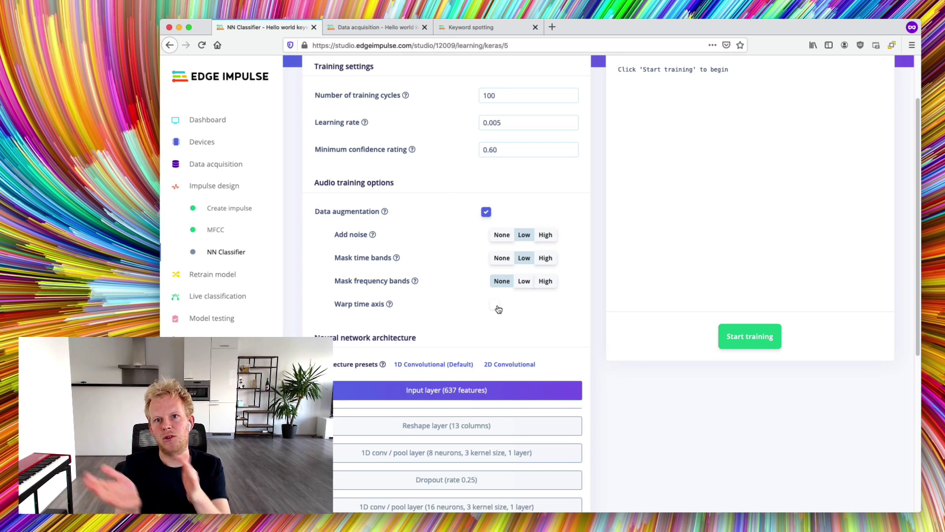
Review the neural network's training settings and its layer architecture from input to output
scroll(498, 207, down, 5)
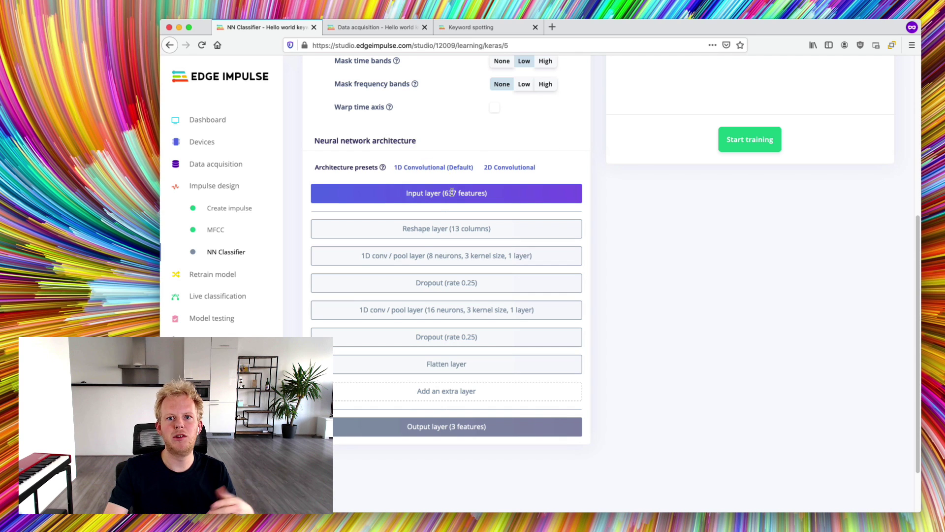
scroll(451, 204, up, 5)
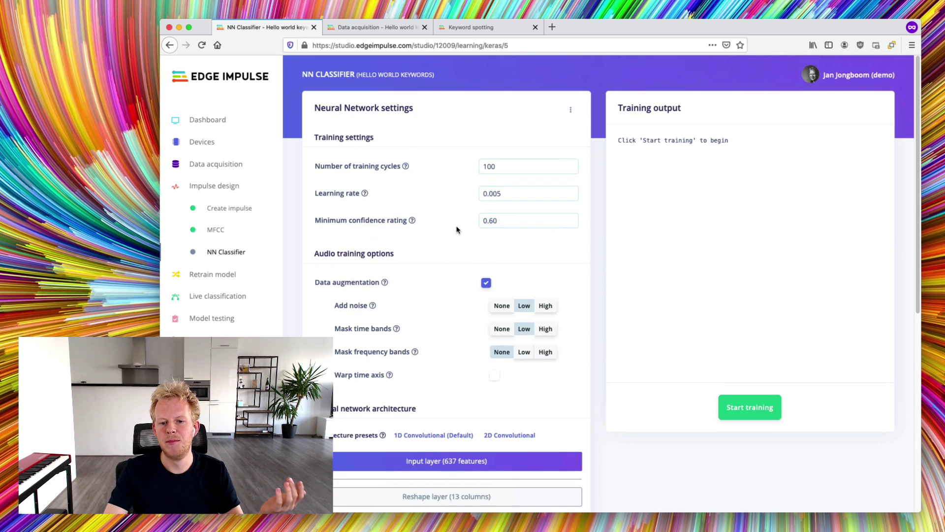
scroll(460, 236, down, 3)
scroll(468, 250, down, 5)
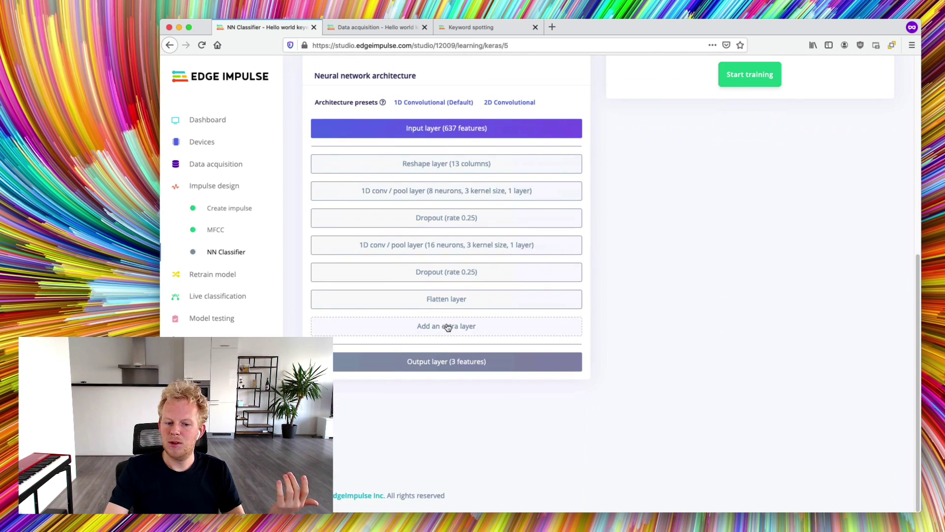
Examine the layer editing controls and the neural network's options for Keras expert mode or editing as an iPython notebook
mouse_move(521, 245)
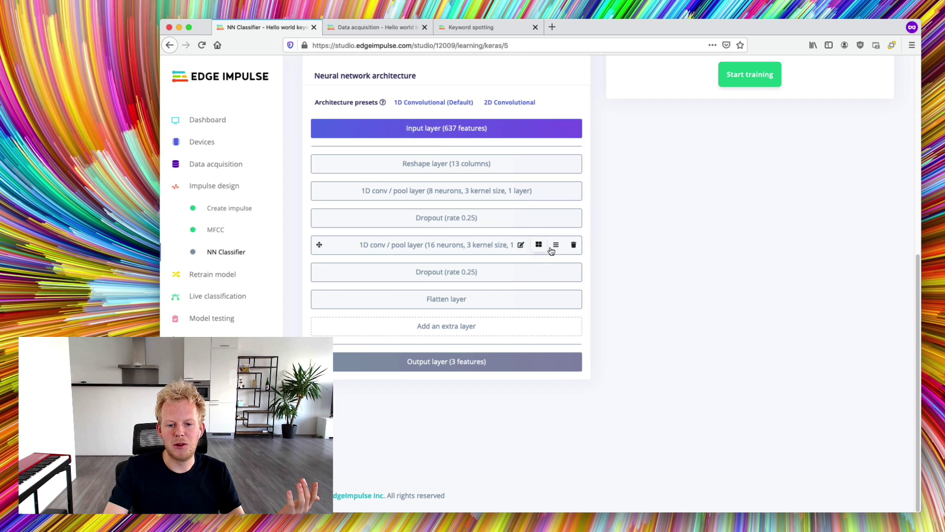
scroll(555, 273, up, 7)
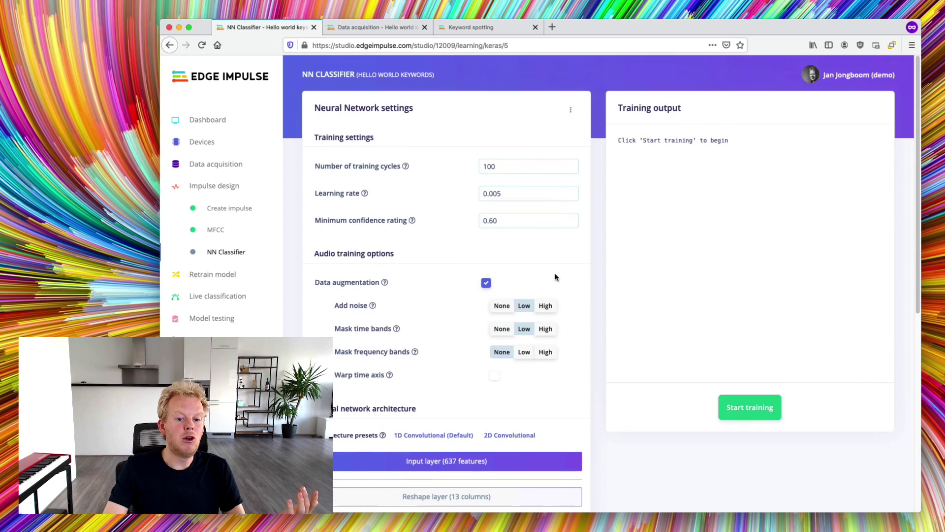
click(572, 110)
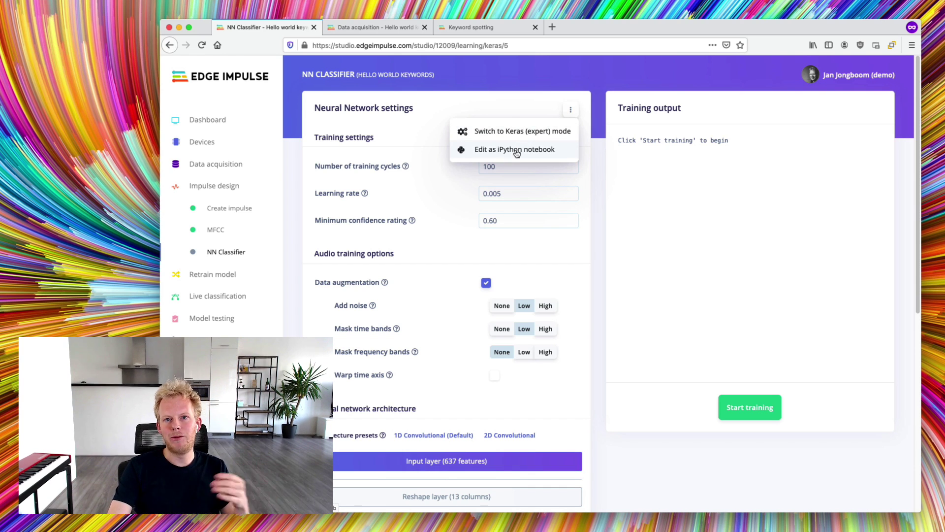
click(485, 110)
scroll(644, 202, down, 3)
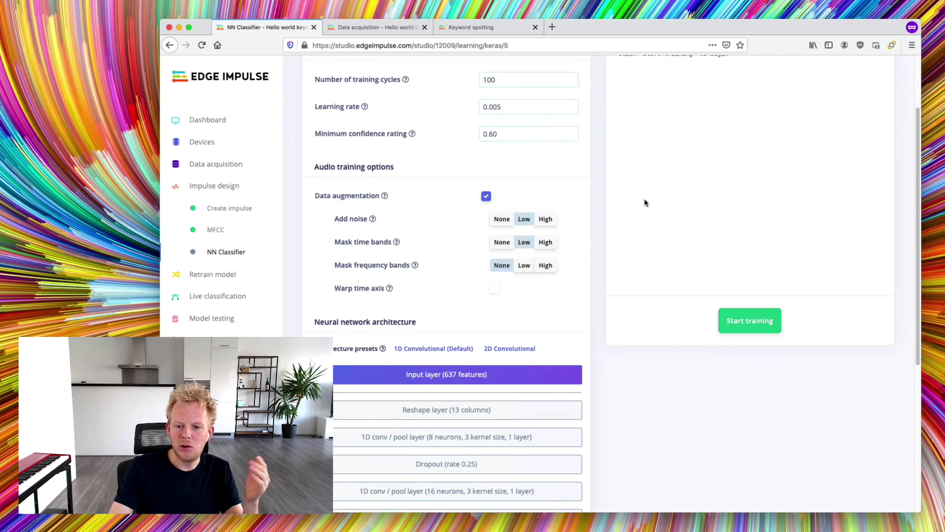
scroll(636, 205, up, 3)
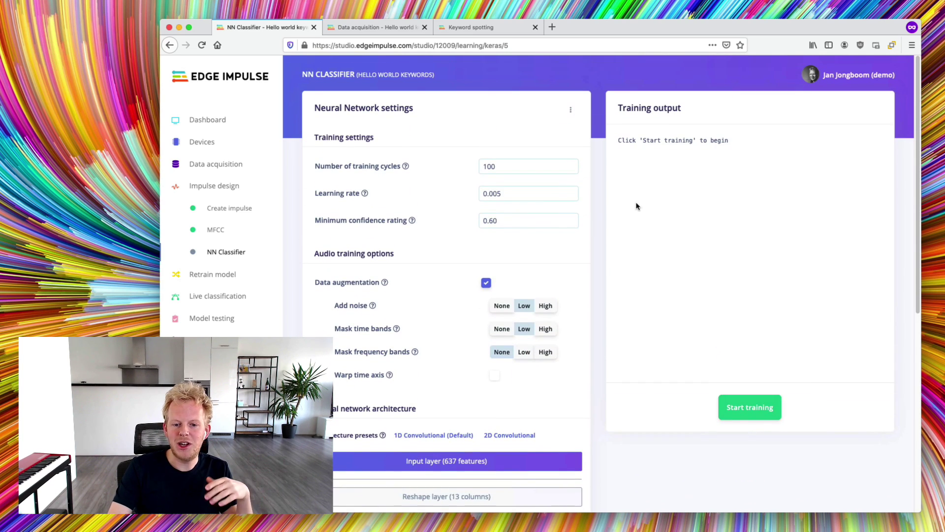
Train the neural network with the current settings and check the accuracy in the last training performance
click(745, 404)
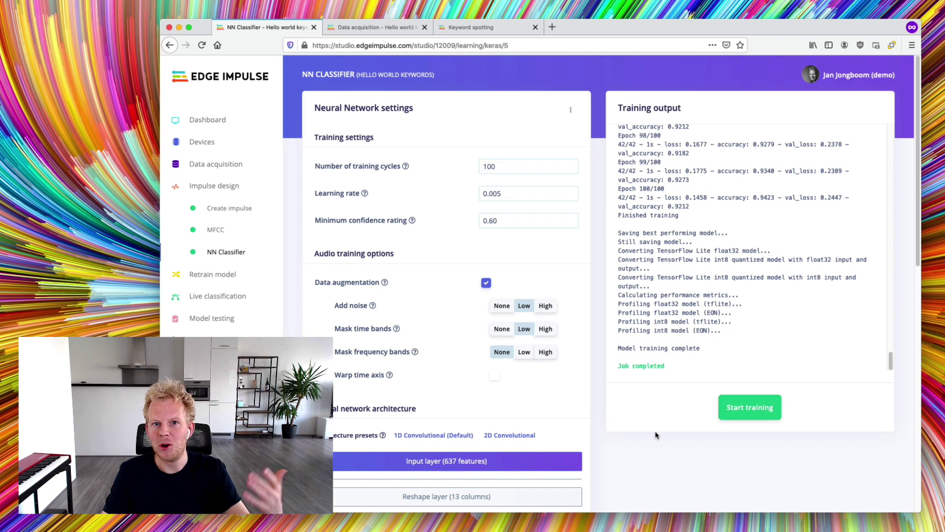
scroll(660, 432, down, 3)
scroll(660, 431, down, 7)
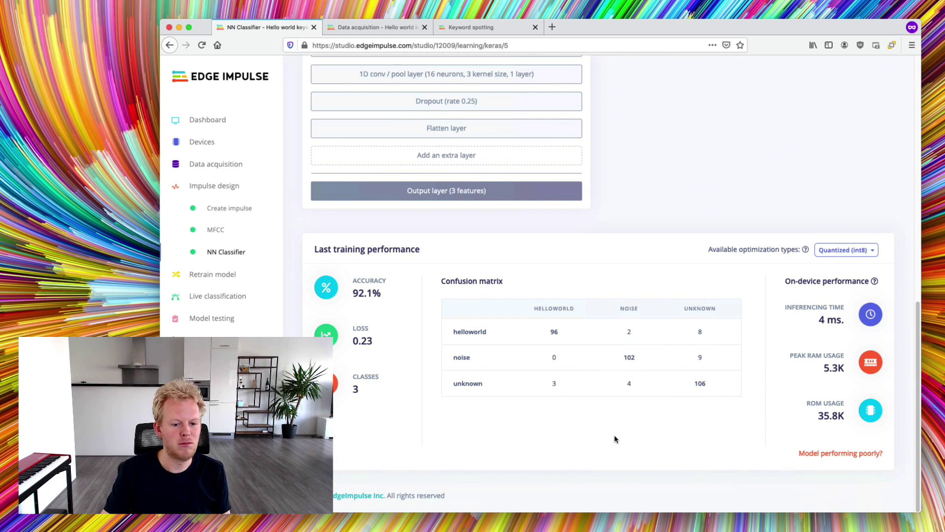
drag(397, 302, 352, 294)
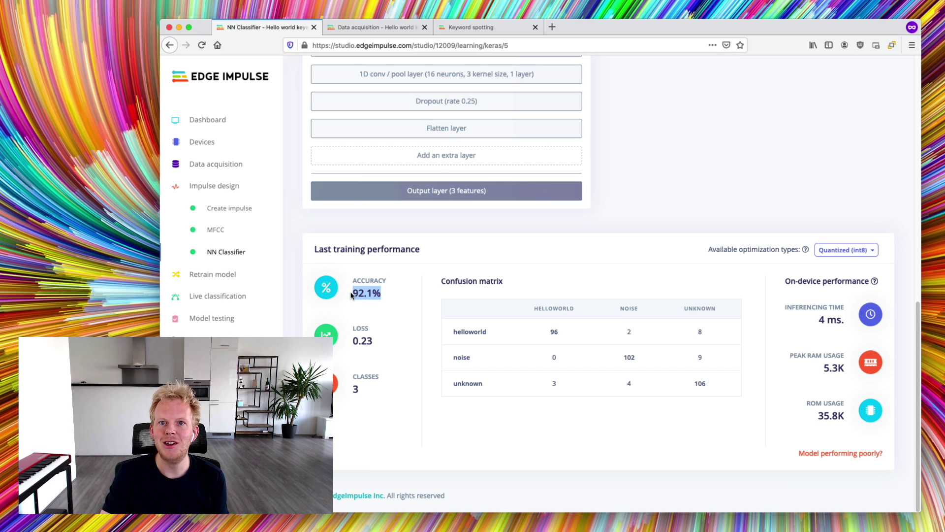
click(351, 294)
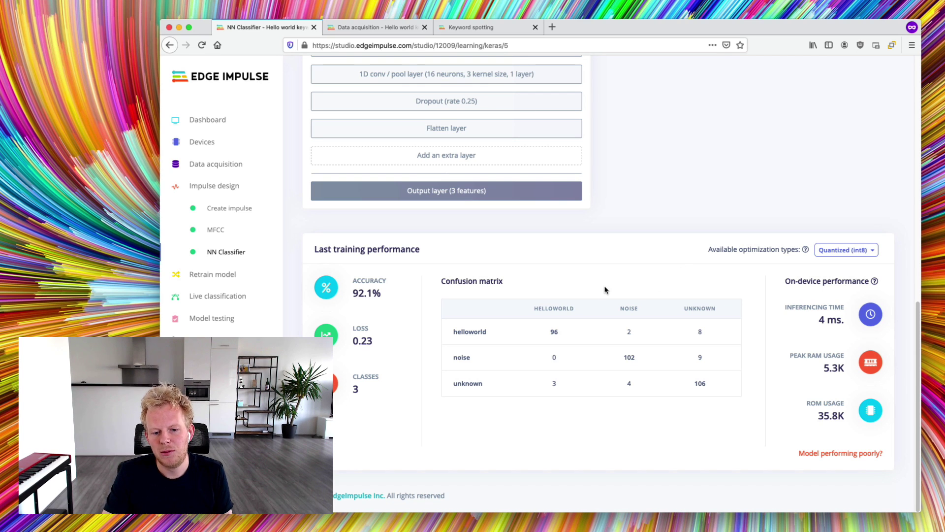
Inspect the confusion matrix for helloworld and noise samples predicted as unknown, and check the on-device inferencing time
mouse_move(703, 335)
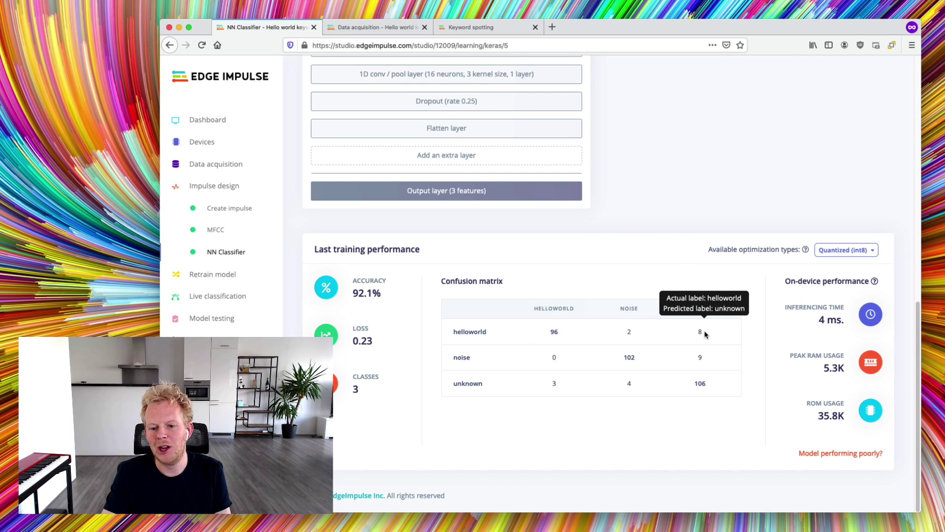
drag(703, 334, 695, 333)
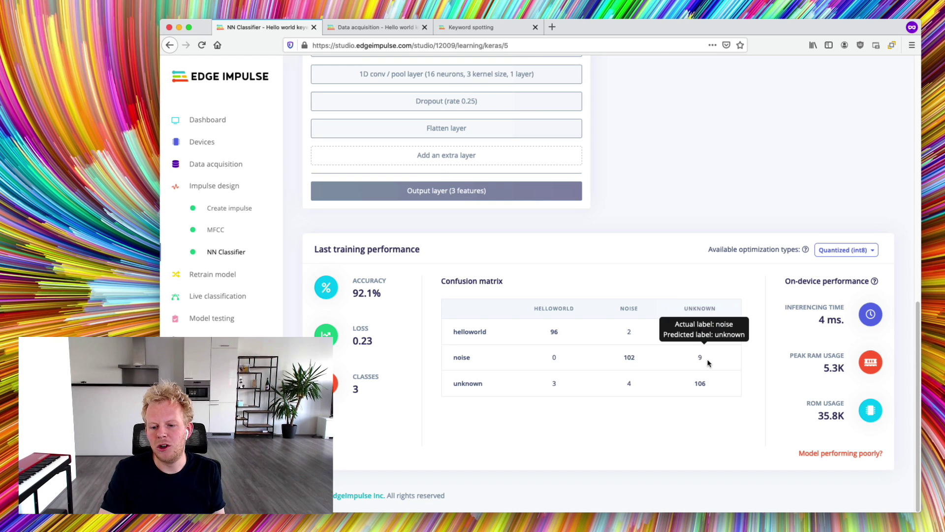
drag(710, 364, 688, 360)
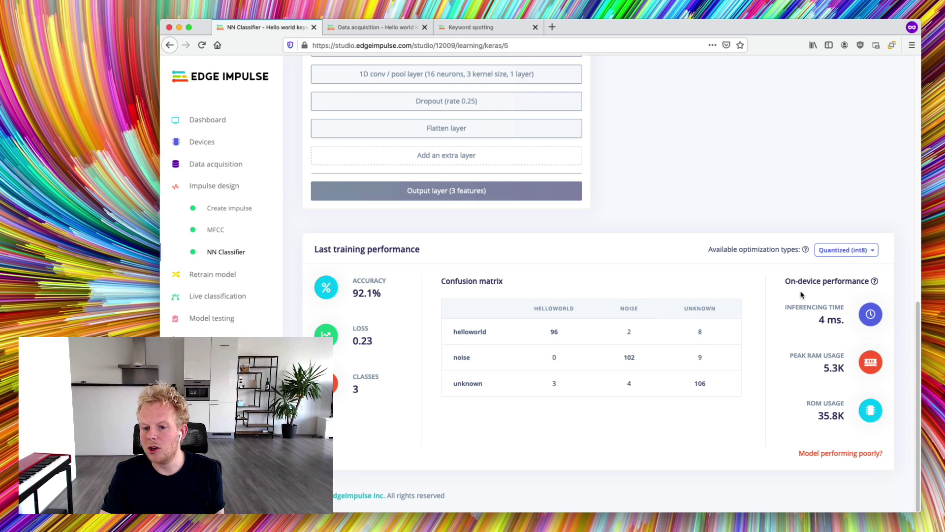
drag(847, 322, 810, 307)
click(810, 306)
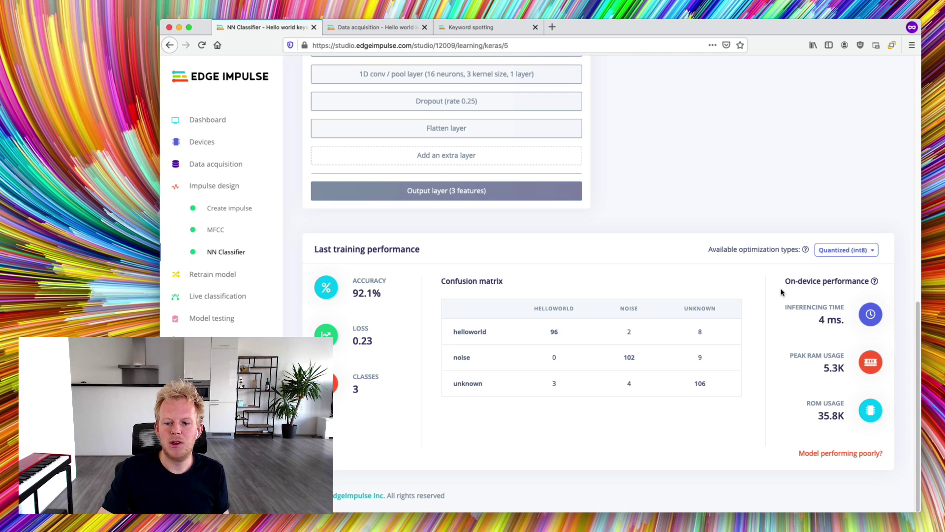
Show the training performance for the Unoptimized (float32) model and check its accuracy and peak RAM usage
click(832, 254)
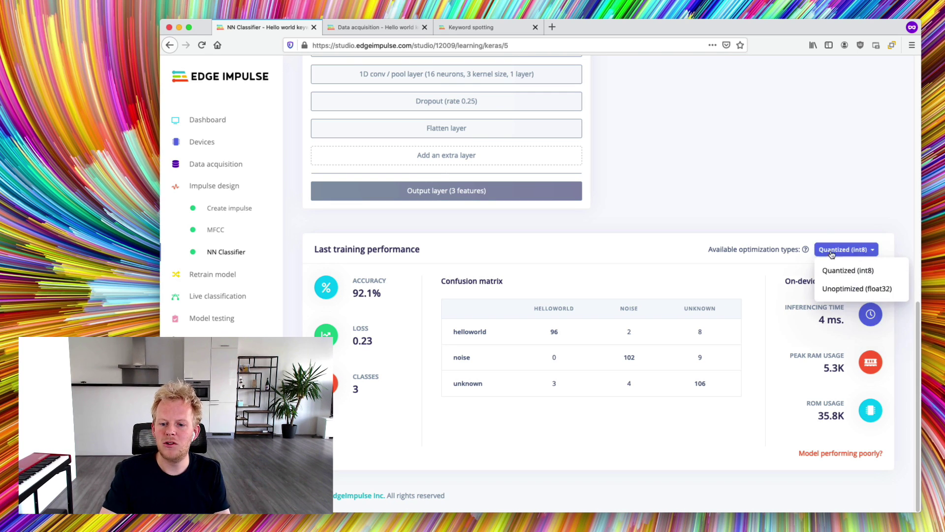
click(844, 291)
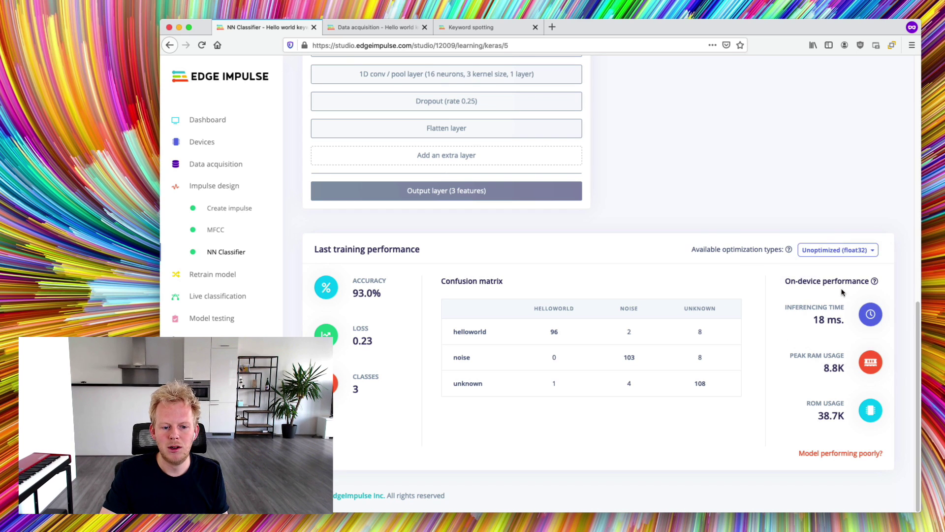
drag(394, 294, 356, 279)
click(356, 279)
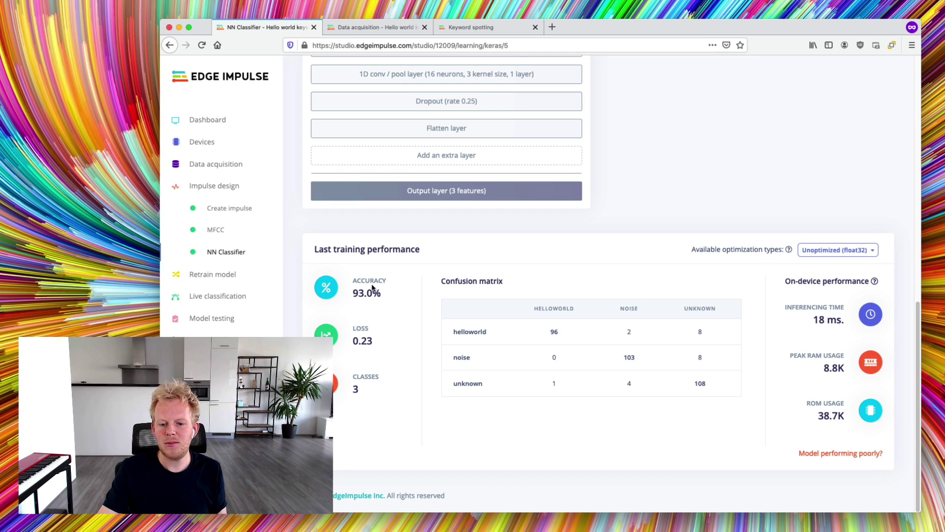
mouse_move(846, 370)
mouse_down()
mouse_move(819, 369)
mouse_move(849, 375)
mouse_up()
click(817, 369)
click(849, 375)
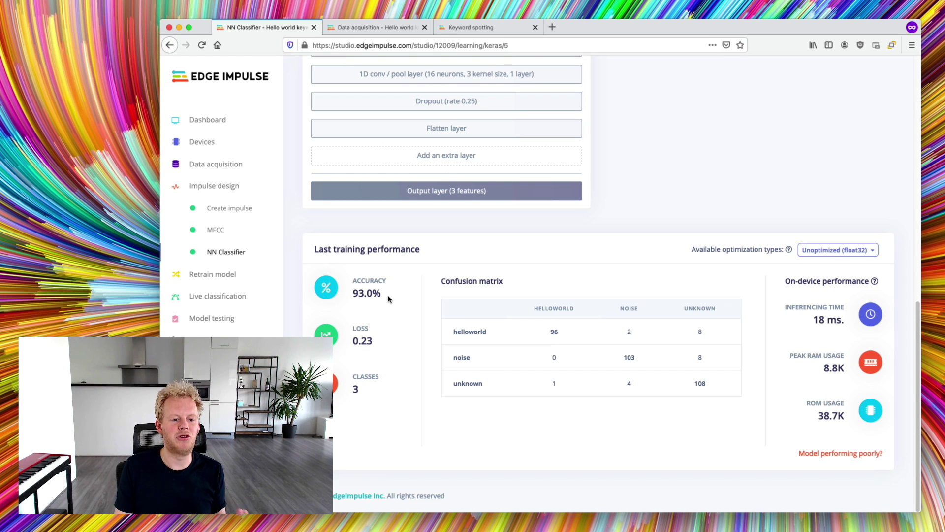
Go to model testing, look through the test data and classify all of its samples
click(236, 320)
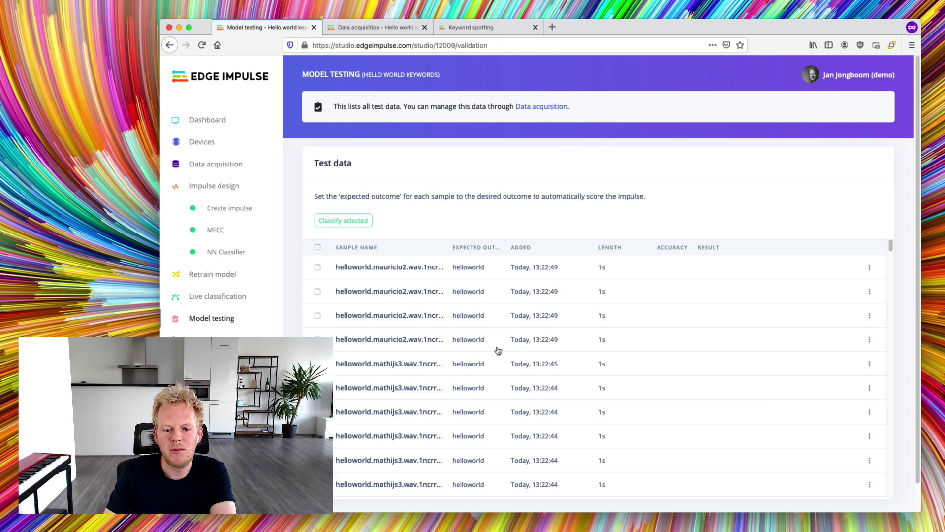
scroll(556, 364, down, 15)
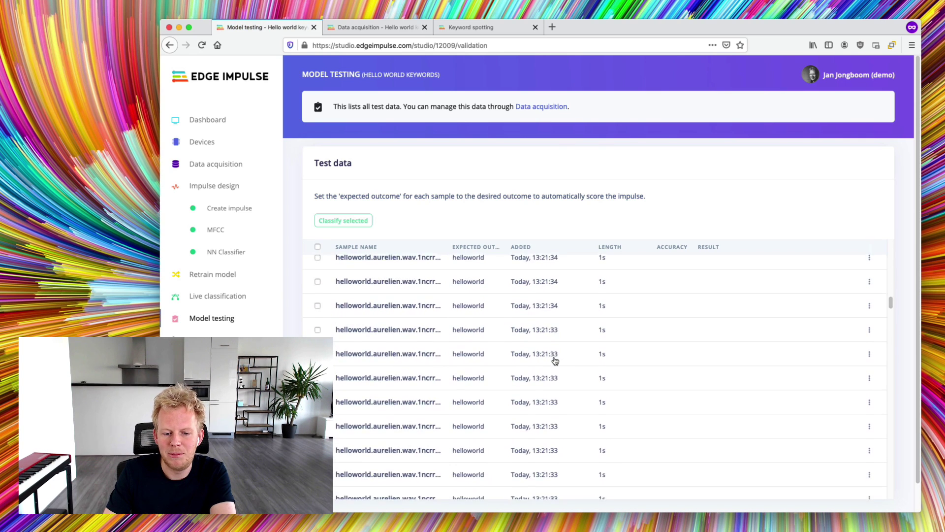
scroll(554, 365, down, 10)
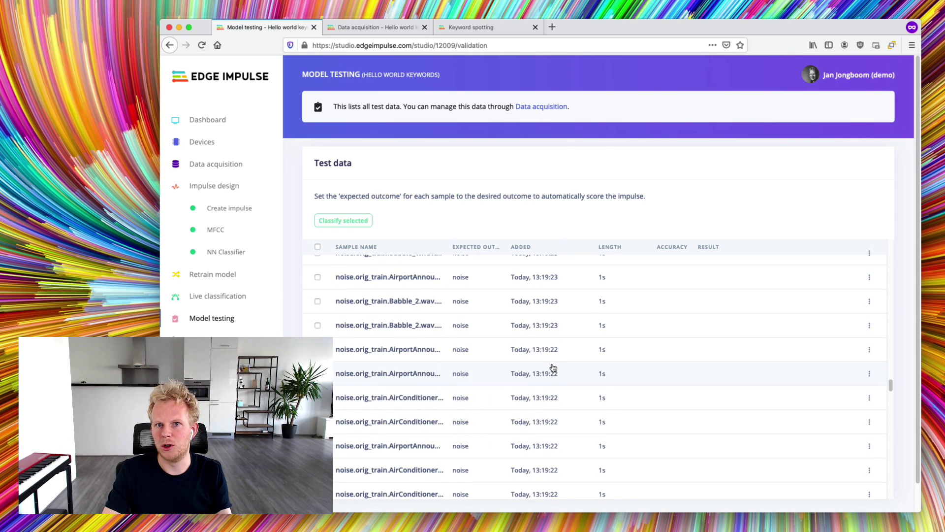
scroll(551, 414, up, 20)
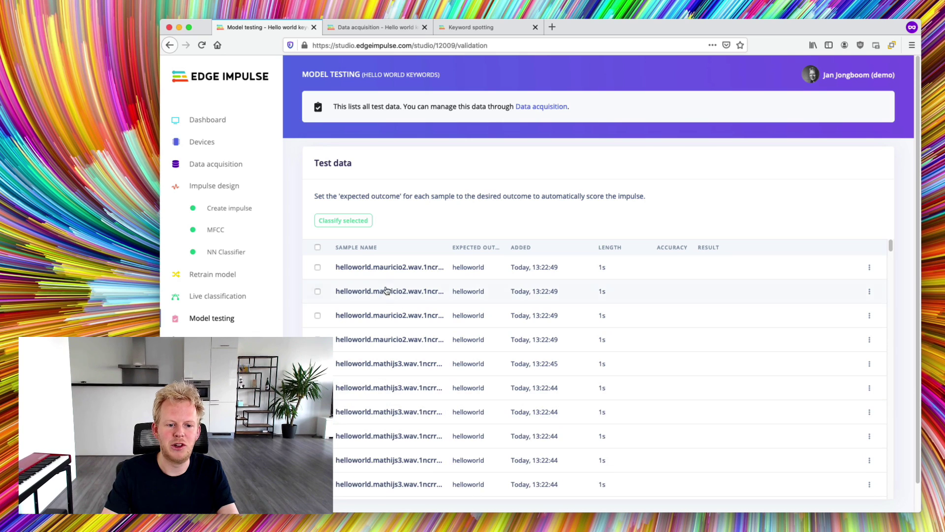
click(318, 247)
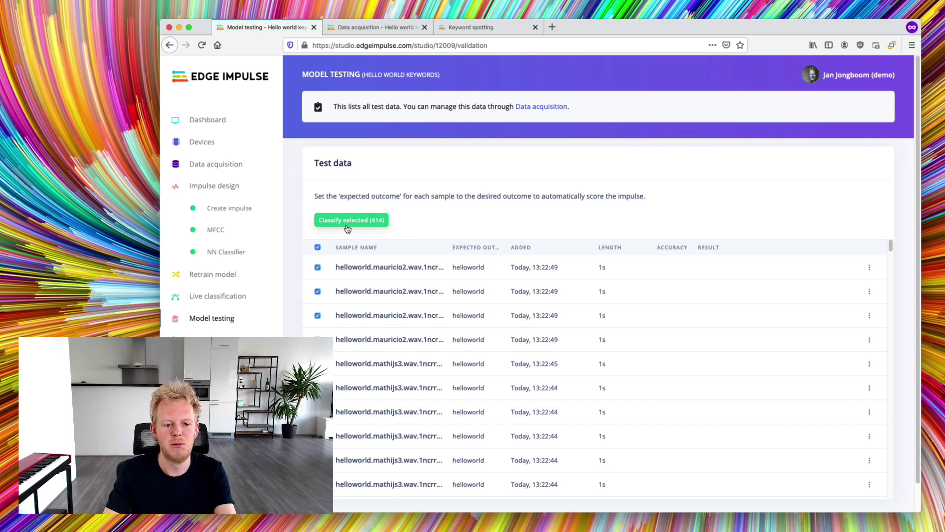
click(347, 224)
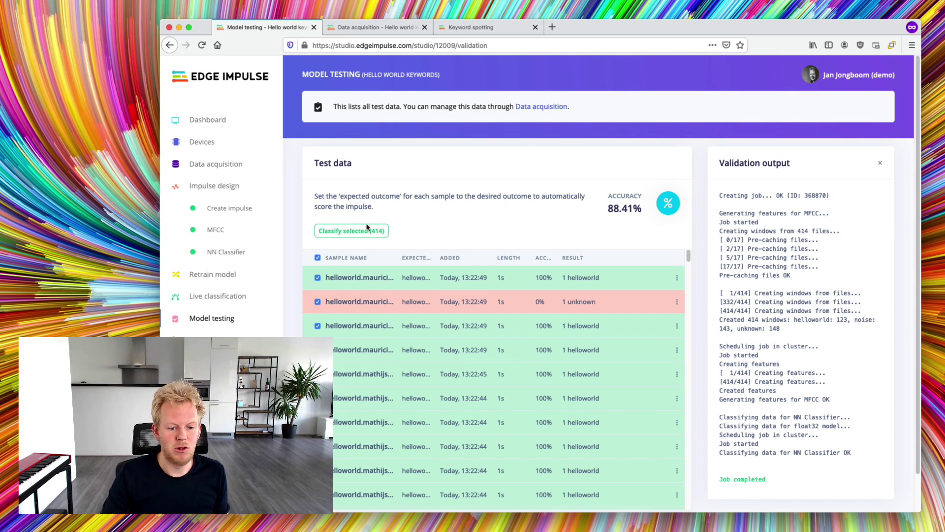
Find the misclassified helloworld sample added at 13:21:50, show its classification and play its audio
scroll(486, 352, down, 5)
scroll(488, 354, down, 10)
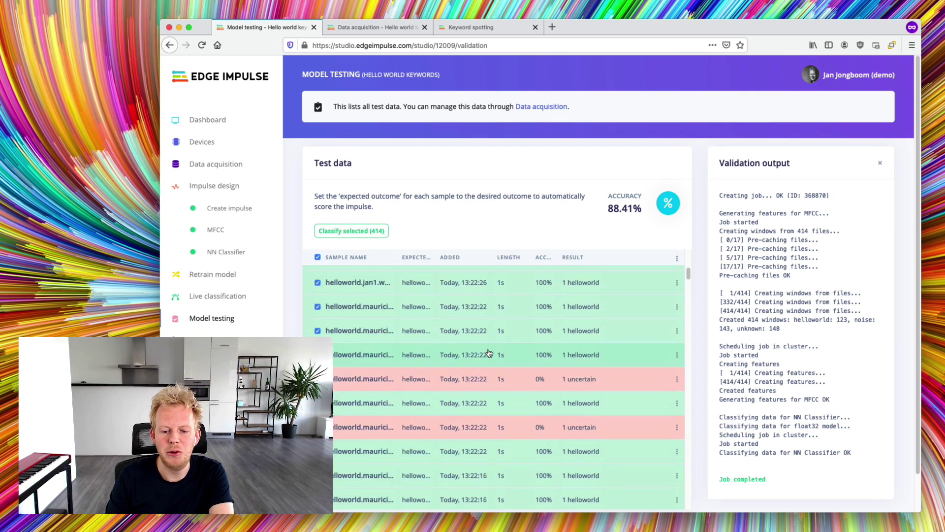
scroll(545, 392, down, 5)
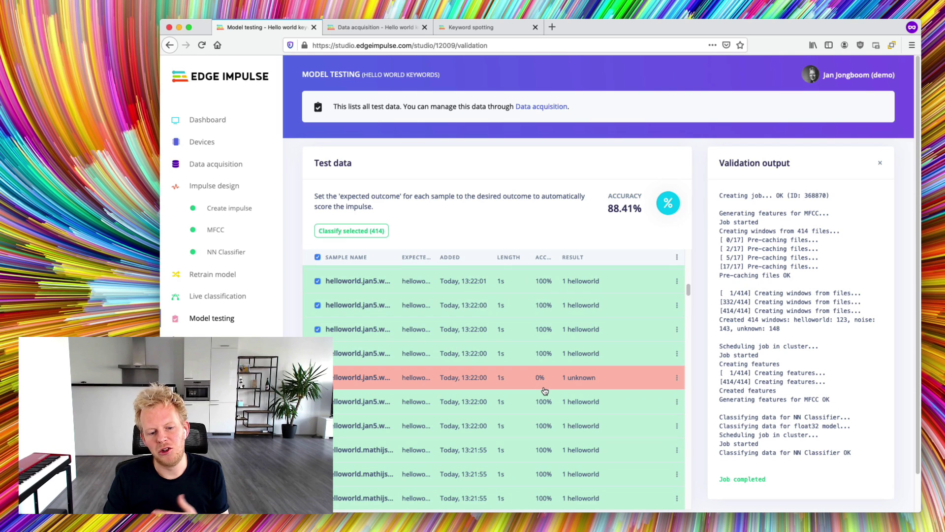
scroll(541, 391, down, 5)
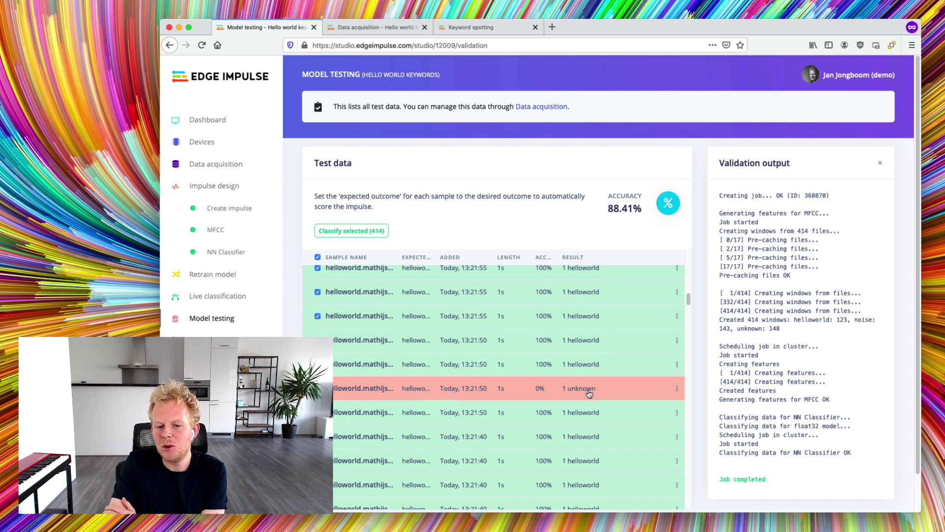
click(677, 389)
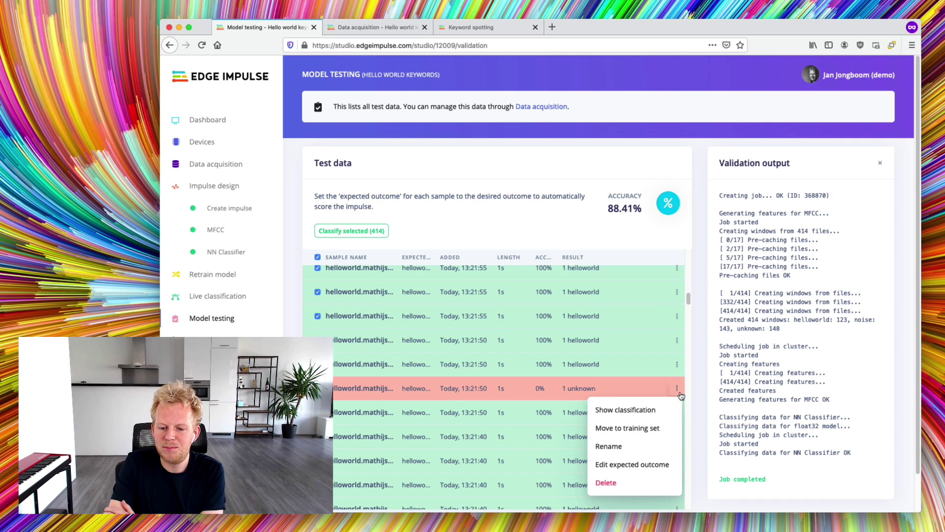
click(622, 411)
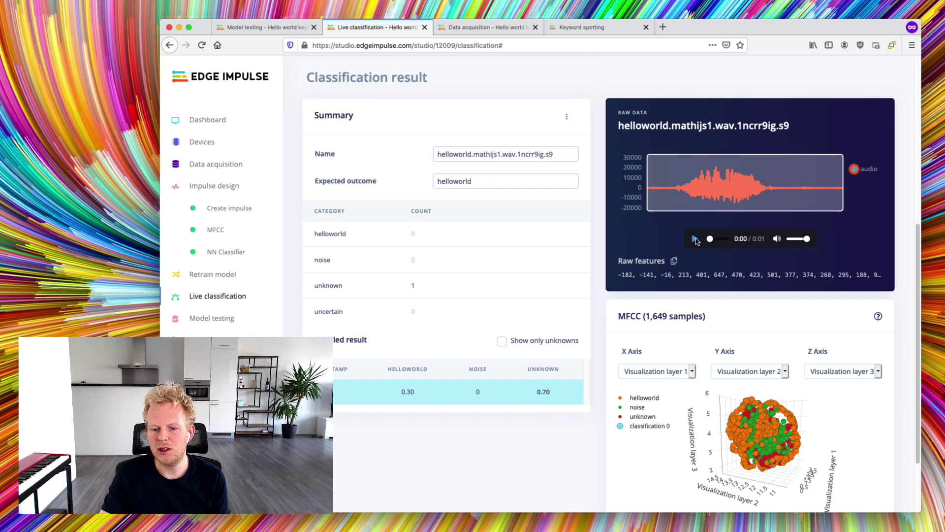
click(696, 241)
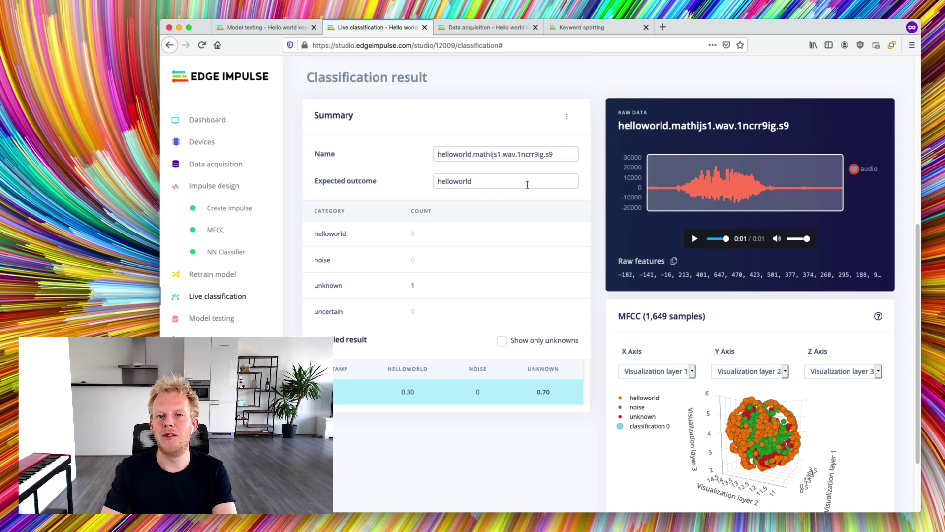
Set the misclassified sample's expected outcome to unknown and move it to the training set
drag(526, 184, 364, 170)
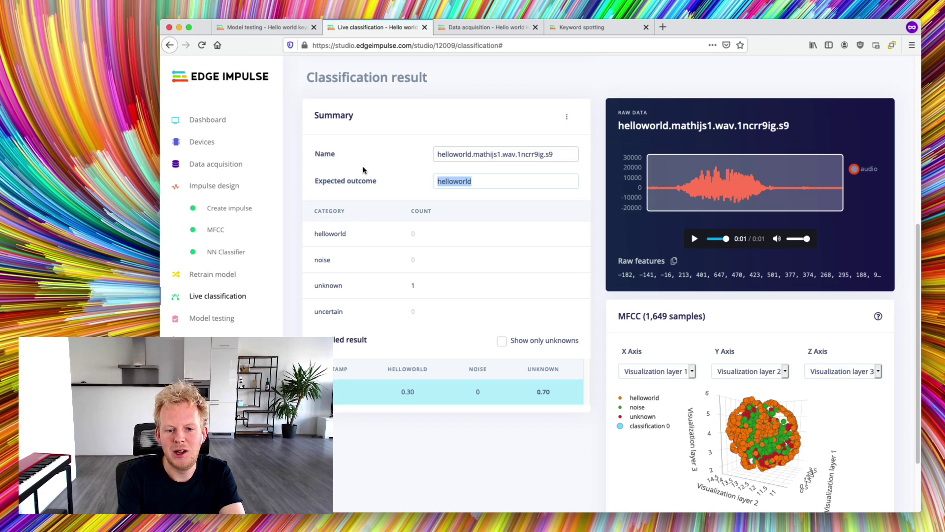
text(unknown)
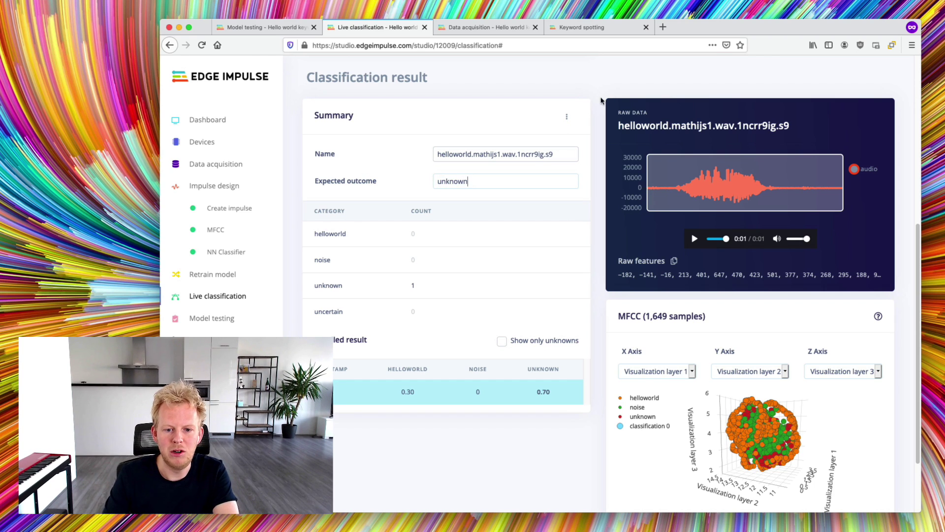
click(567, 116)
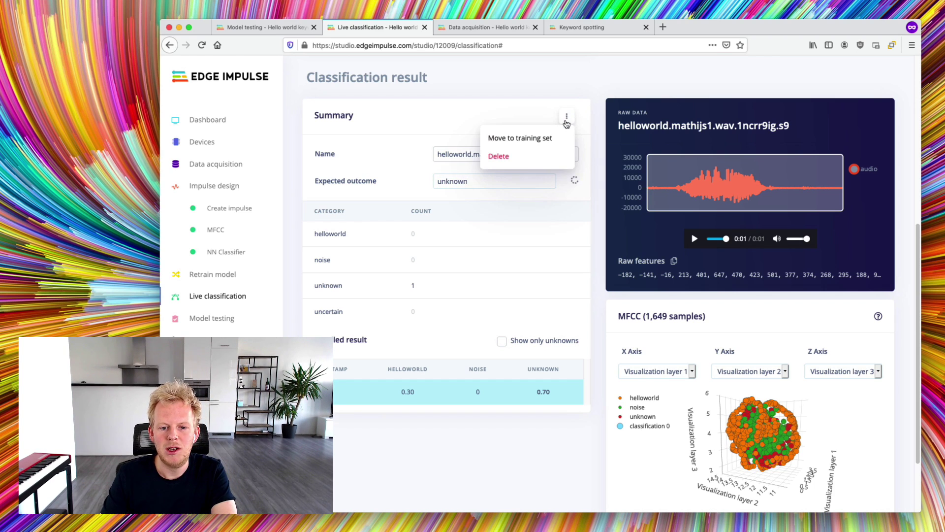
click(538, 139)
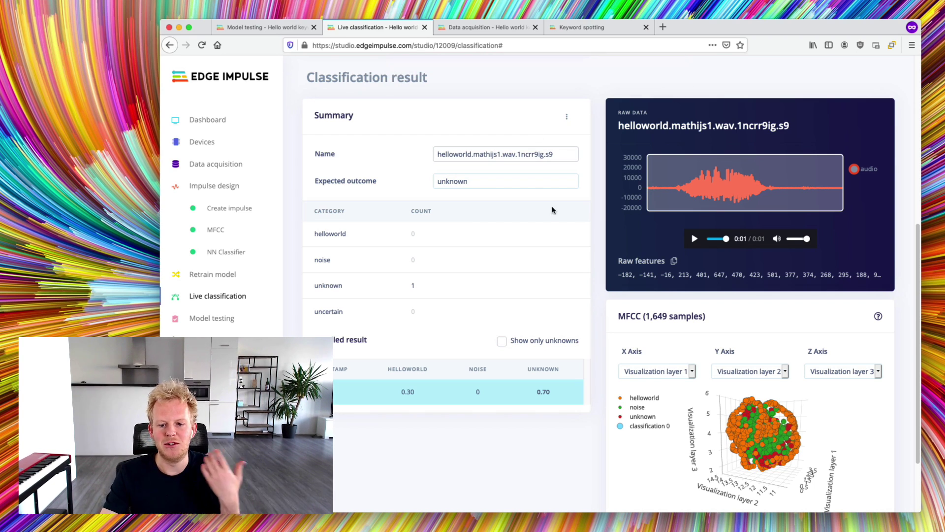
Close the sample's classification result and review more of the classified test samples in model testing
scroll(586, 262, down, 3)
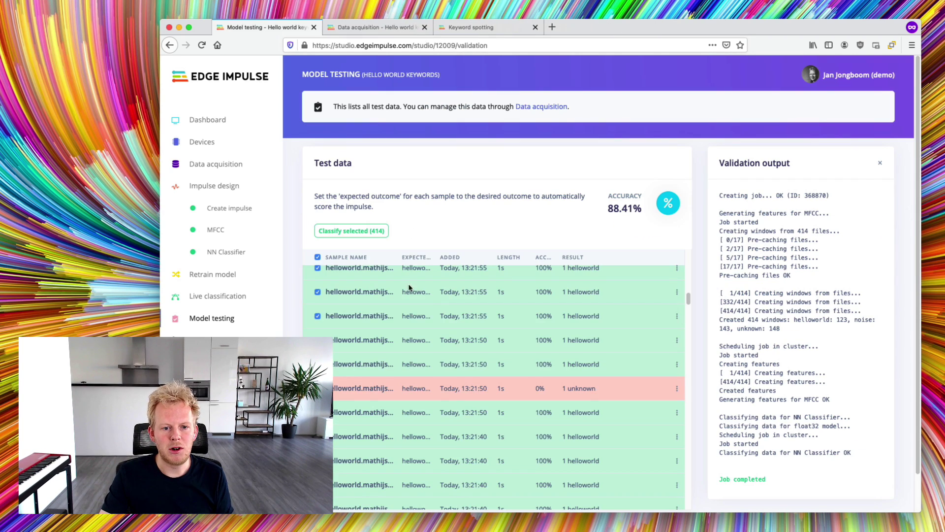
click(425, 27)
scroll(552, 377, down, 2)
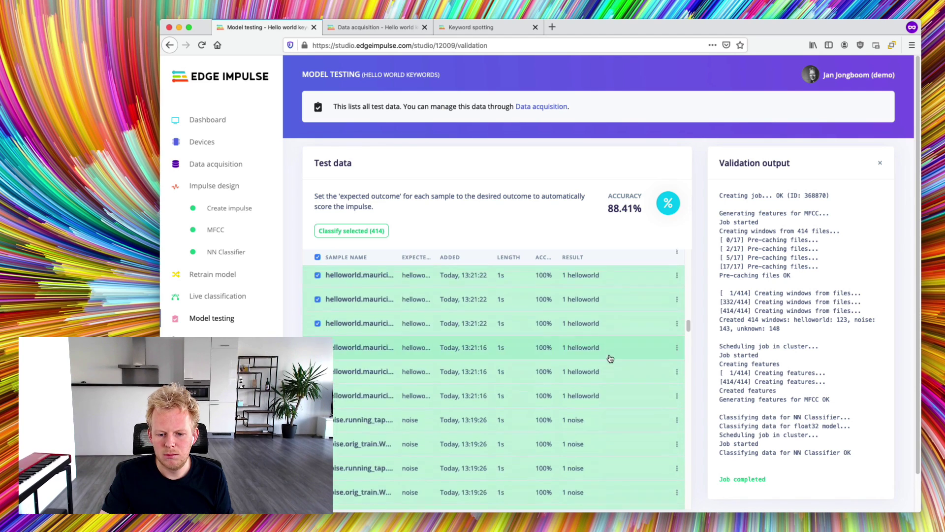
Find the misclassified helloworld sample added at 13:21:33, show its classification and play its audio
scroll(616, 367, up, 5)
click(676, 461)
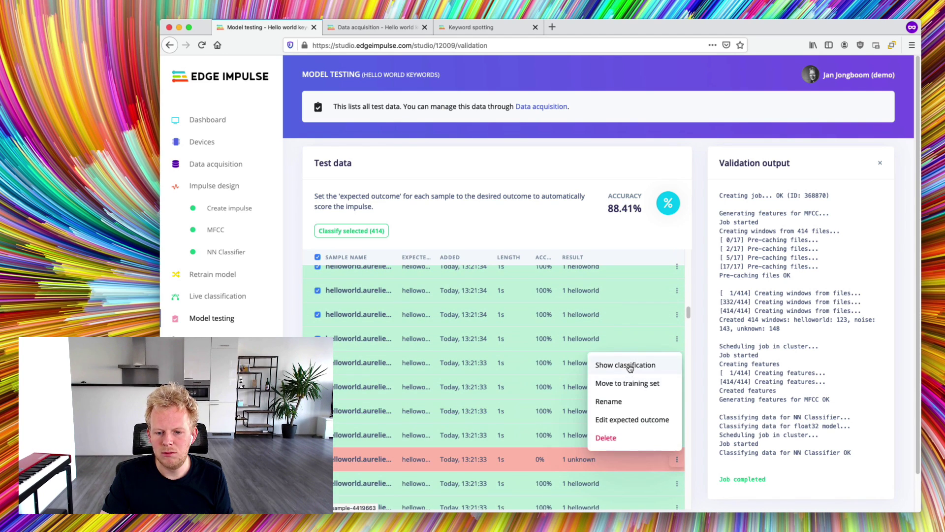
click(621, 364)
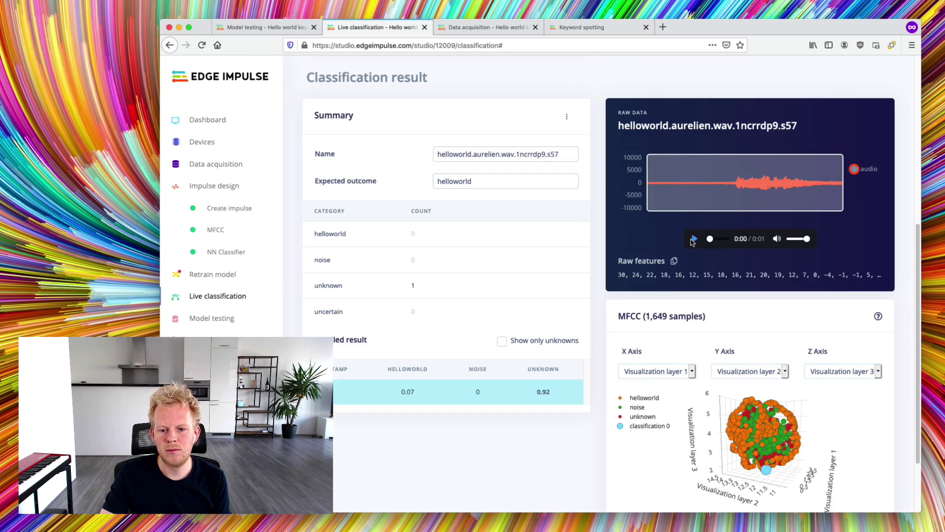
click(695, 239)
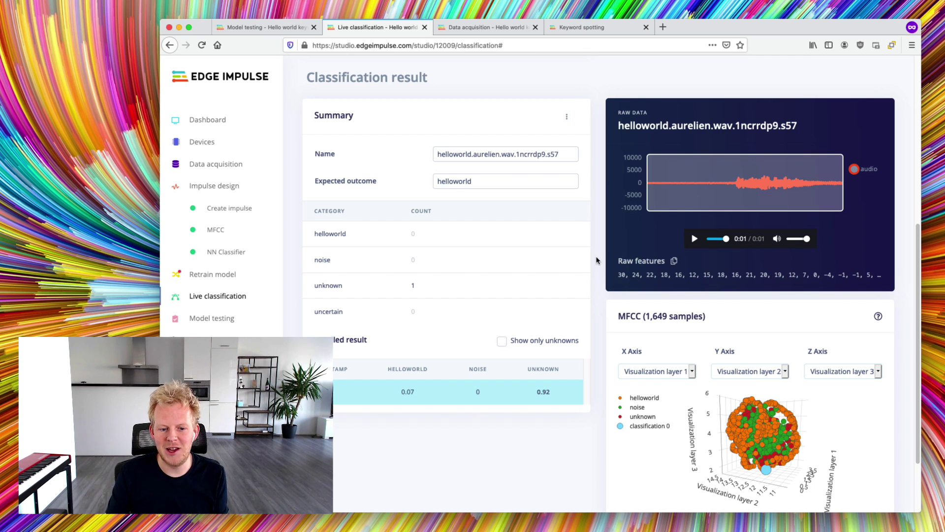
Locate the classified sample in the MFCC feature plot, select a neighbouring helloworld point and play that sample's audio
scroll(665, 370, down, 3)
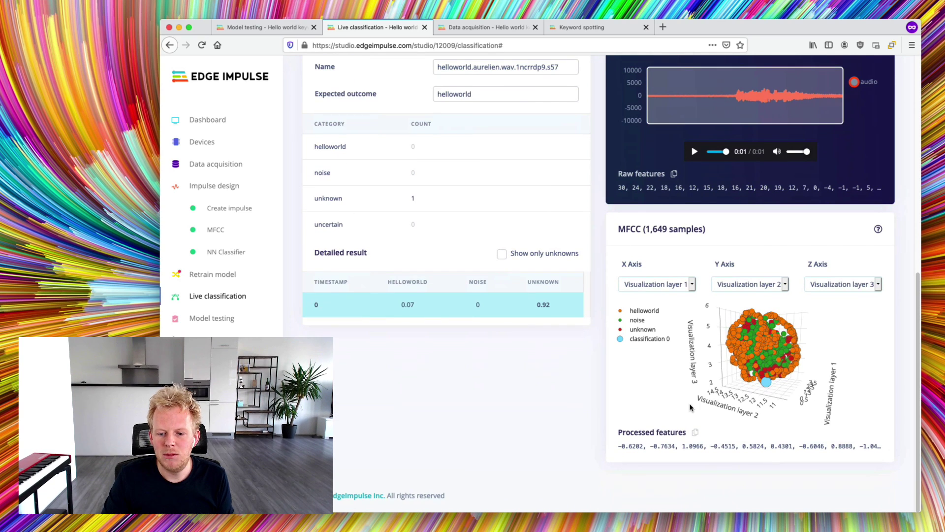
mouse_move(795, 396)
mouse_down()
mouse_move(748, 408)
mouse_move(810, 428)
mouse_move(788, 389)
mouse_move(805, 409)
mouse_up()
scroll(758, 408, up, 5)
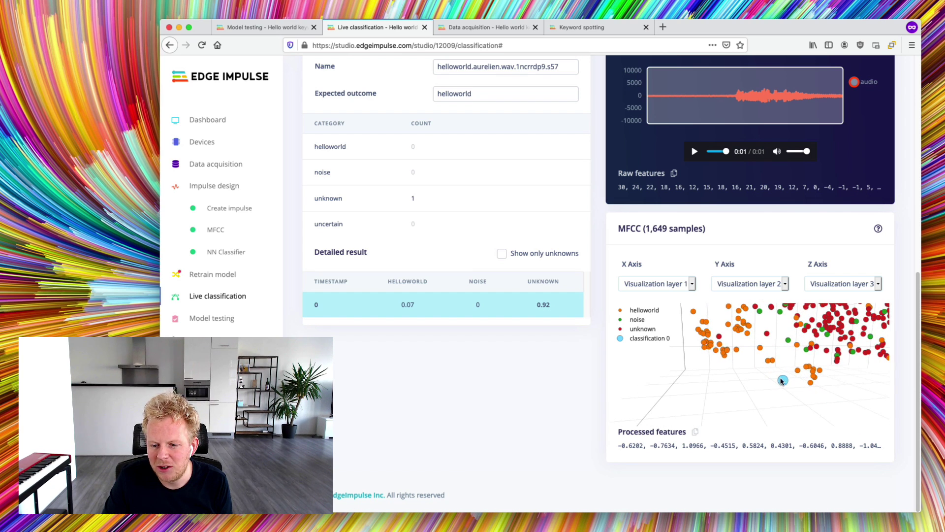
click(798, 375)
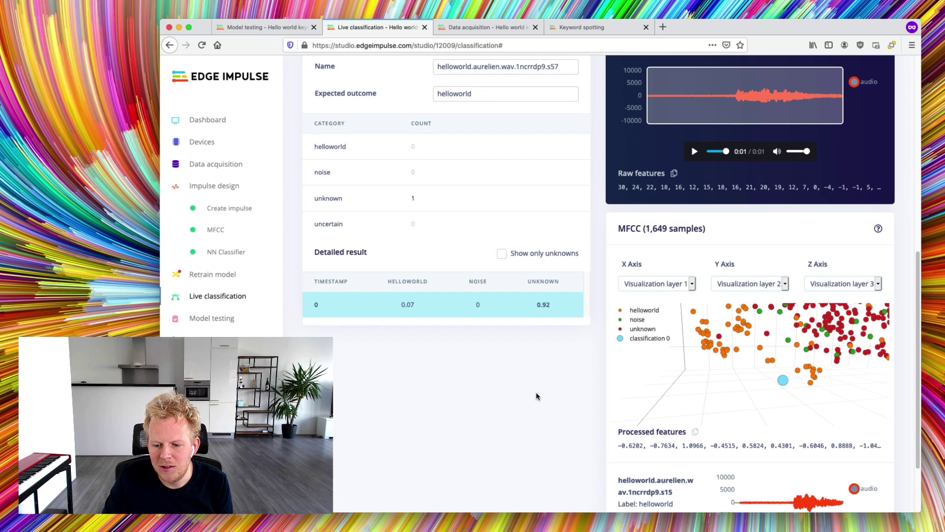
scroll(538, 395, down, 3)
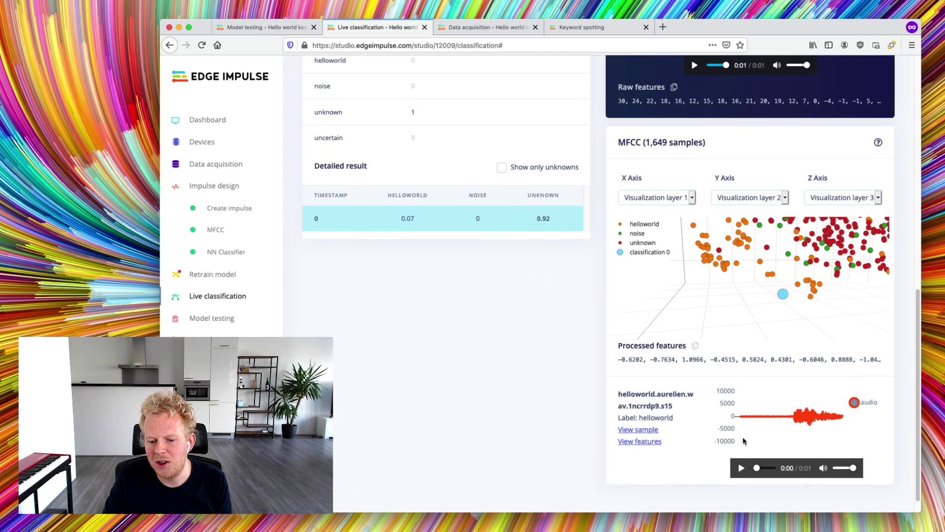
click(741, 468)
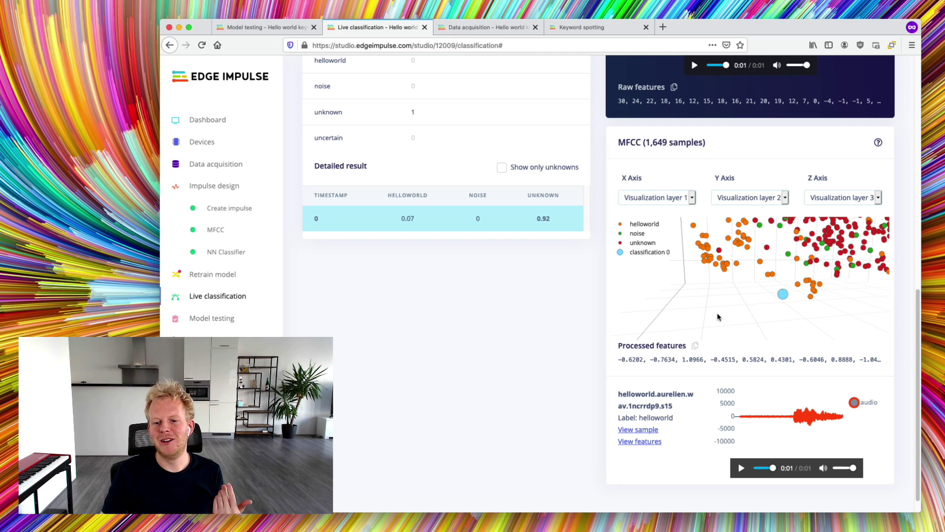
mouse_move(815, 295)
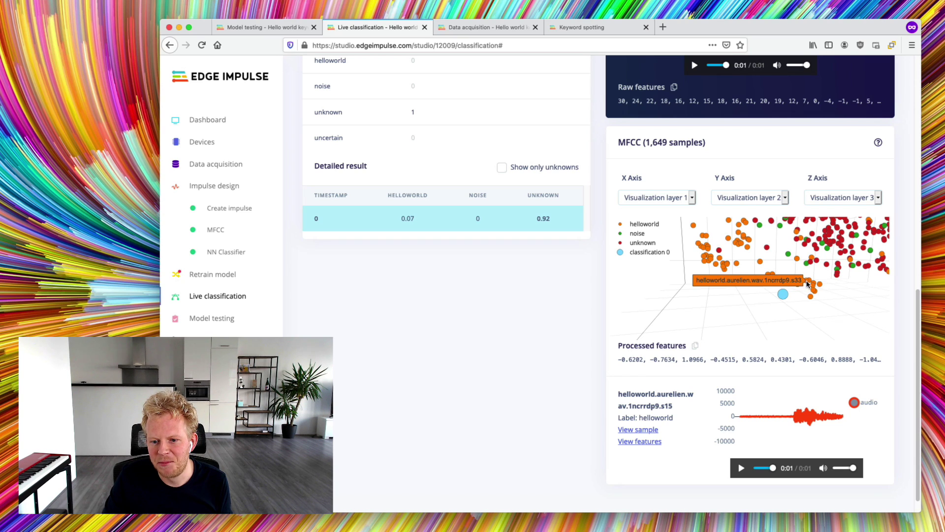
click(740, 468)
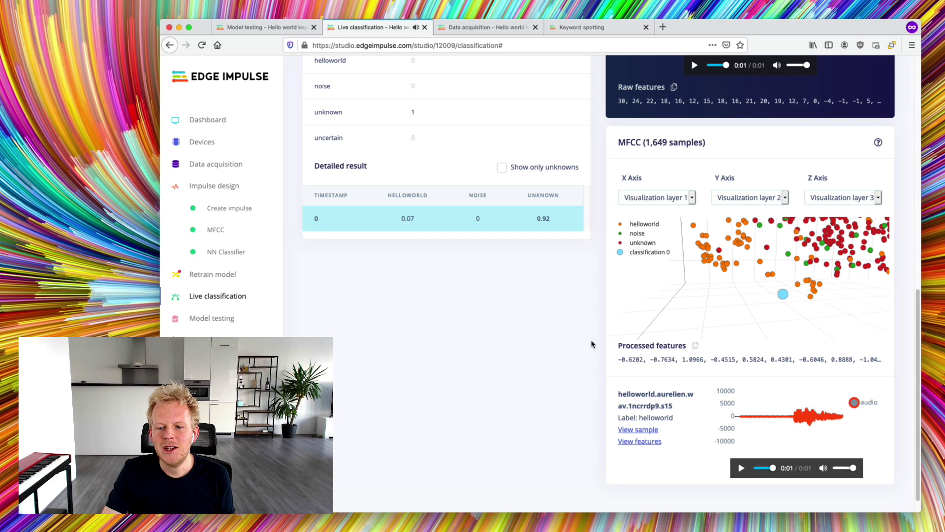
Examine the whole MFCC plot from another angle, then close the classification result and review the other test samples
scroll(746, 261, down, 5)
drag(745, 262, 654, 286)
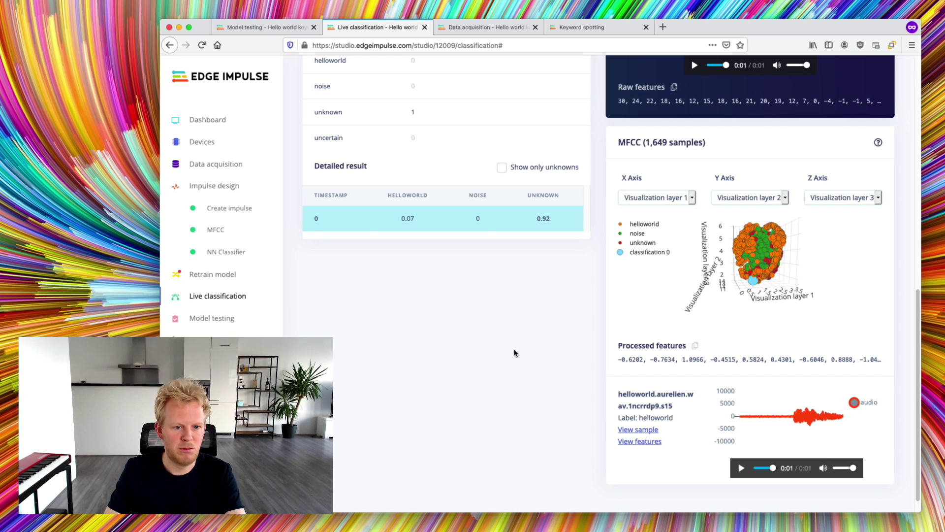
key(ctrl+w)
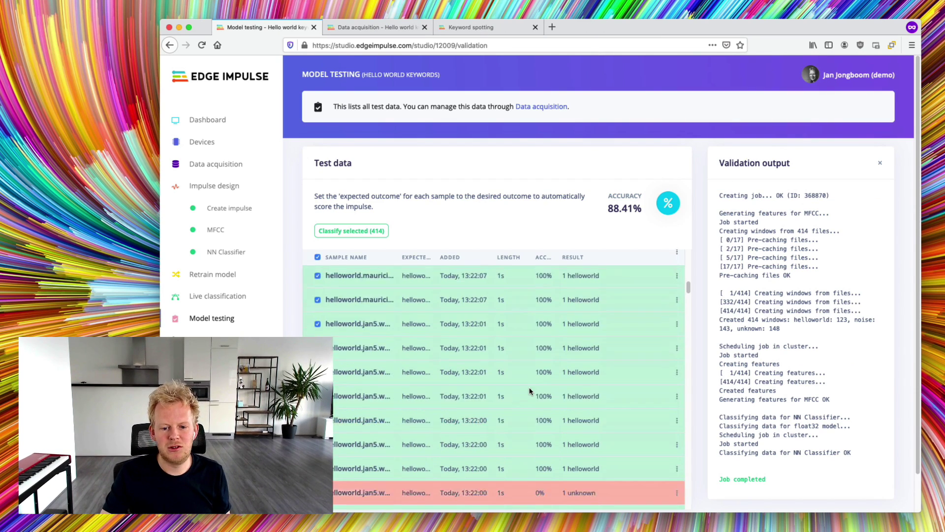
scroll(531, 392, up, 5)
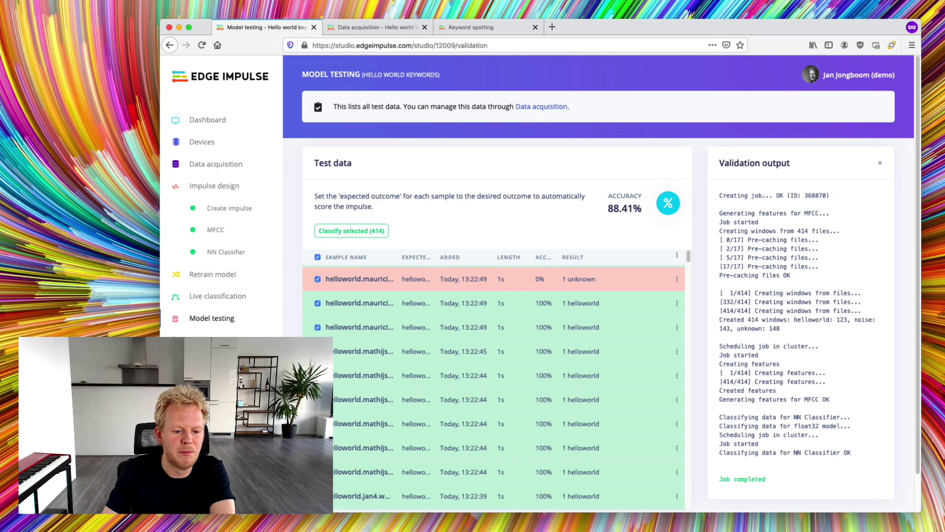
Go to deployment, look through the library and firmware options and choose the SiLabs Thunderboard Sense 2 firmware
key(super+r)
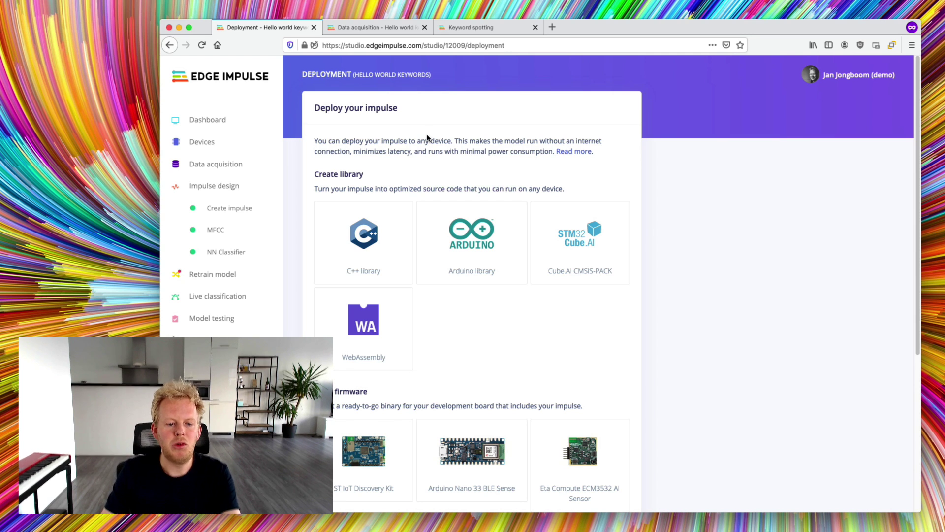
scroll(432, 129, down, 3)
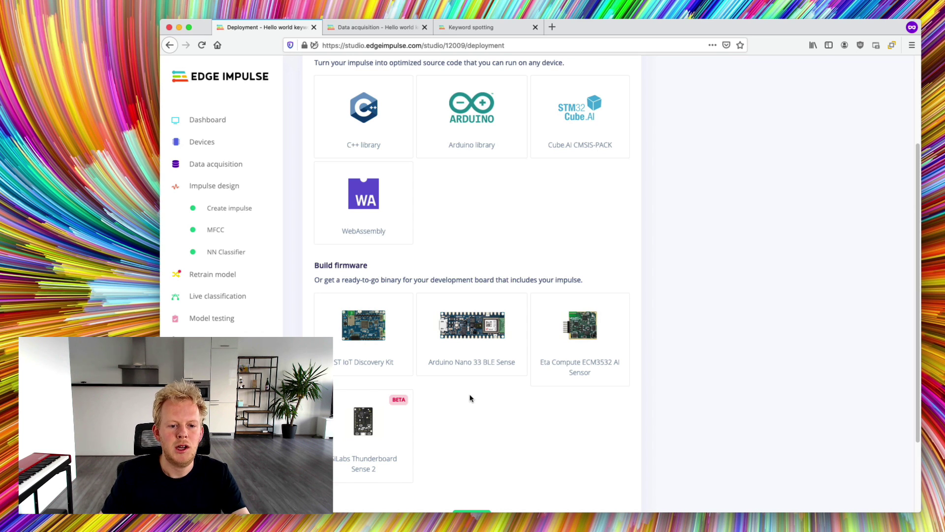
scroll(470, 398, up, 5)
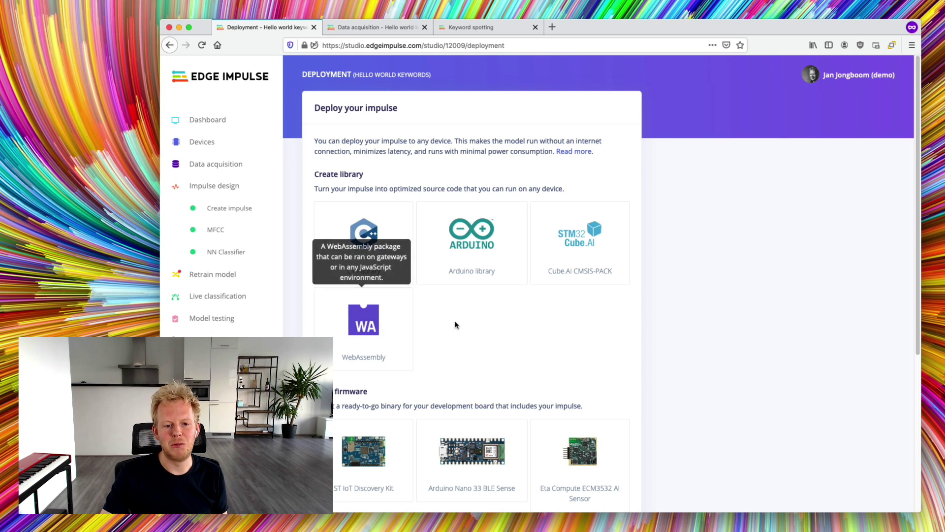
scroll(378, 251, down, 5)
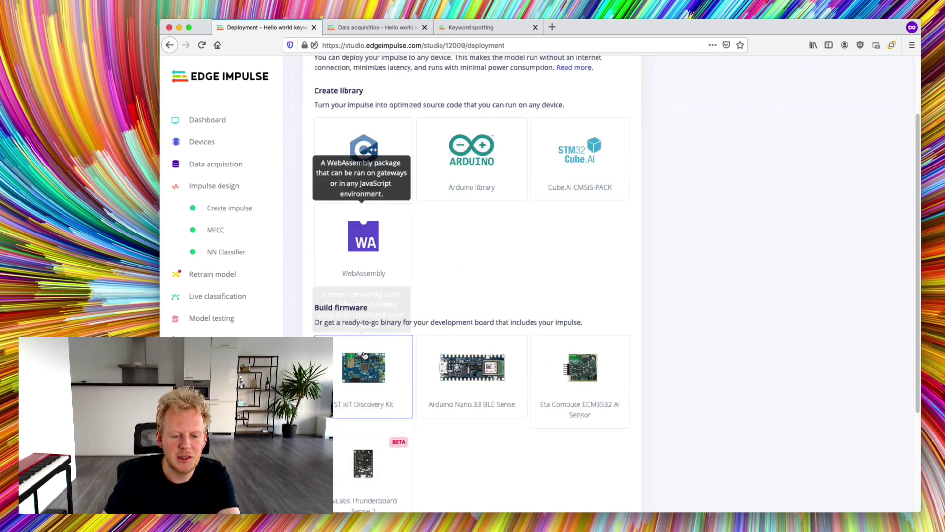
click(382, 356)
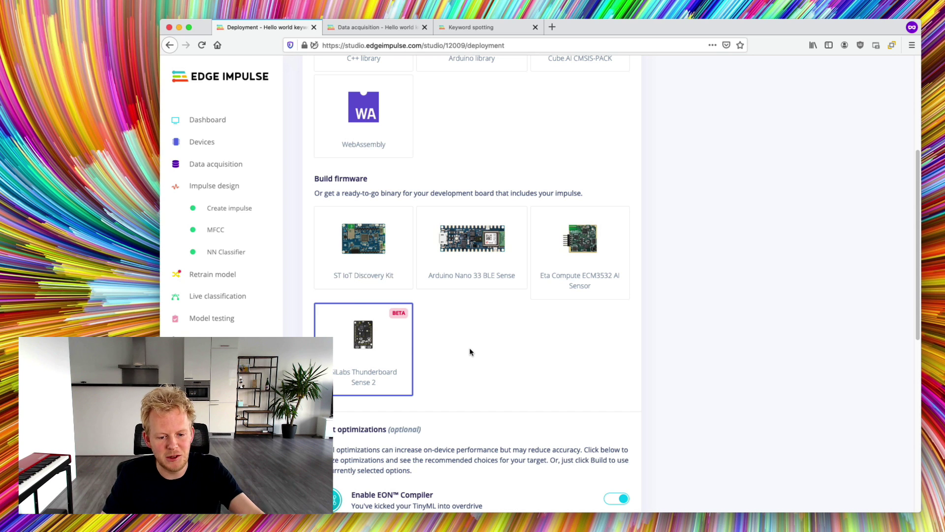
scroll(567, 320, down, 8)
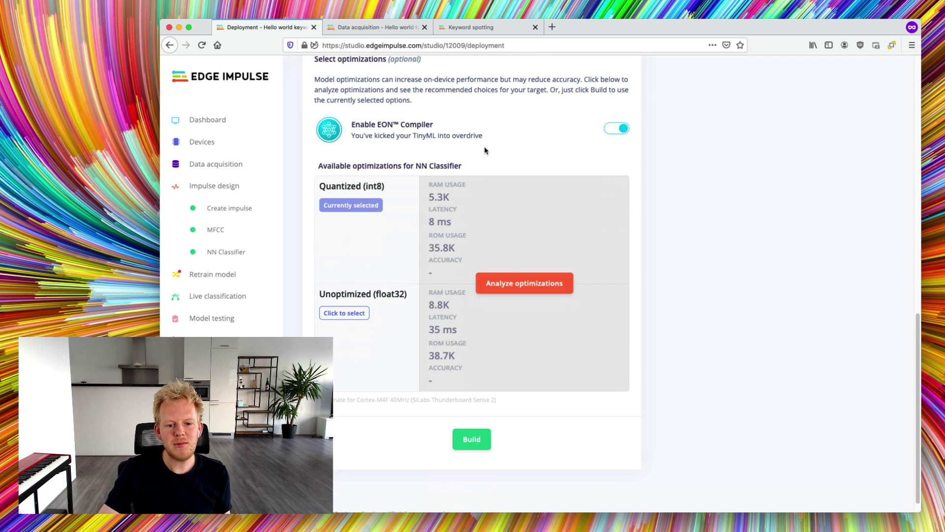
Analyze the optimizations for the NN Classifier and examine the quantized (int8) model's accuracy and confusion matrix
click(519, 277)
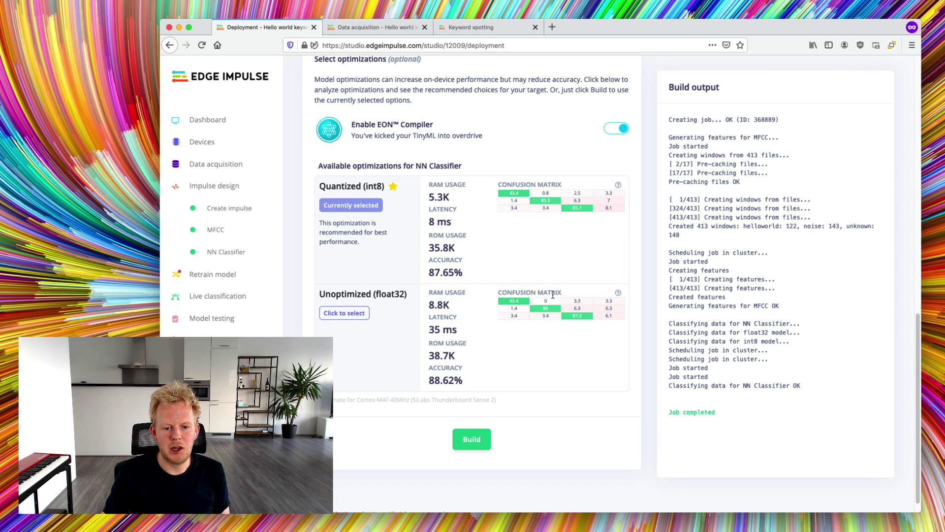
drag(465, 262, 396, 278)
double_click(437, 274)
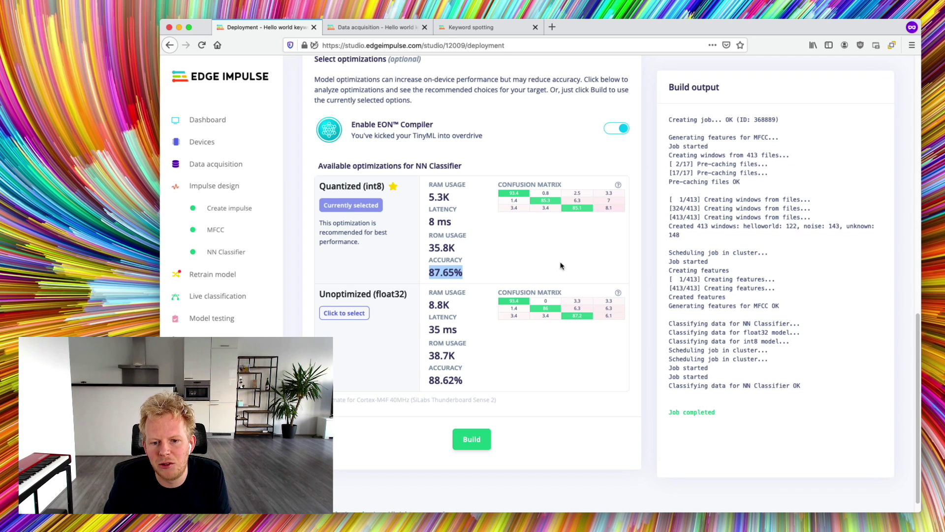
mouse_move(616, 210)
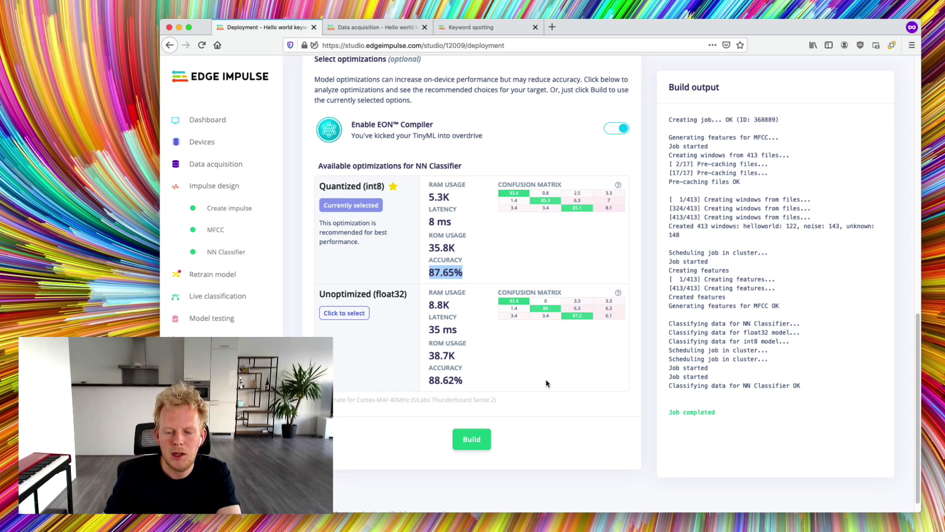
Build the SiLabs Thunderboard Sense 2 firmware with the quantized (int8) model and save the generated .bin file
click(465, 436)
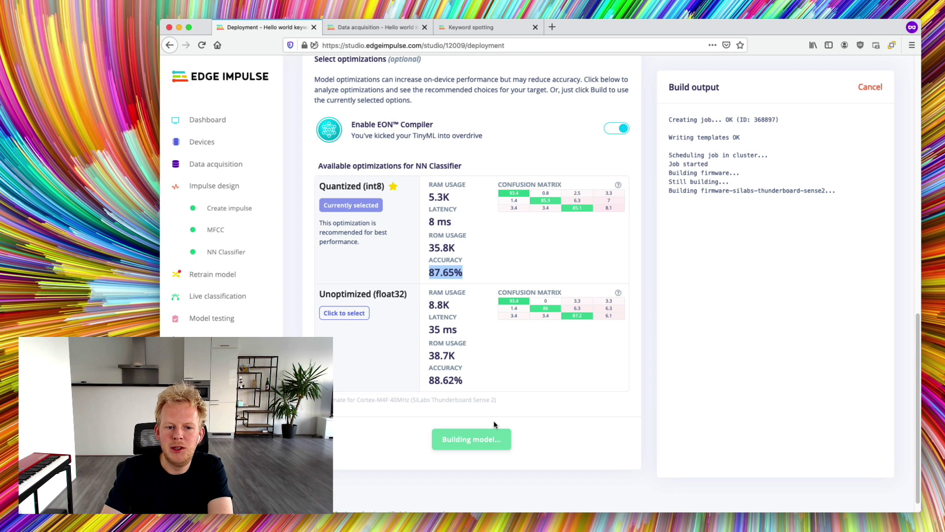
scroll(511, 380, up, 5)
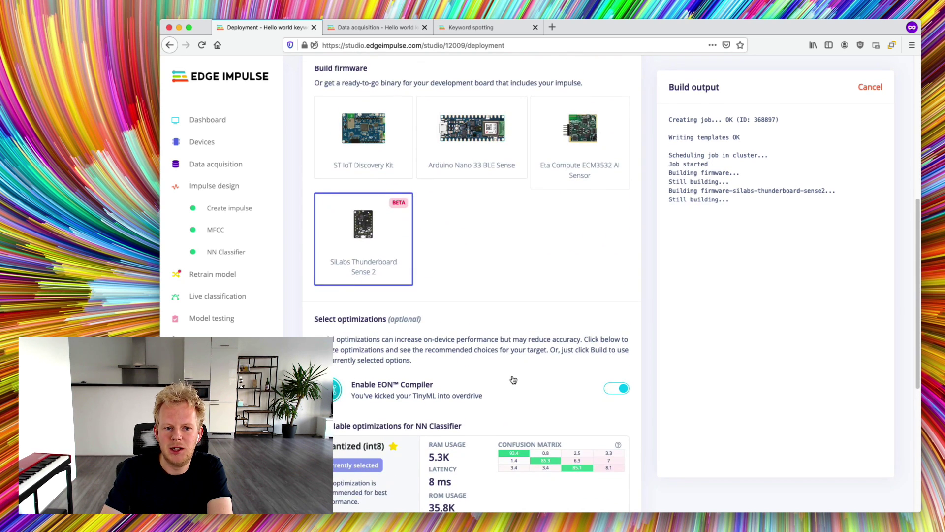
scroll(514, 379, down, 6)
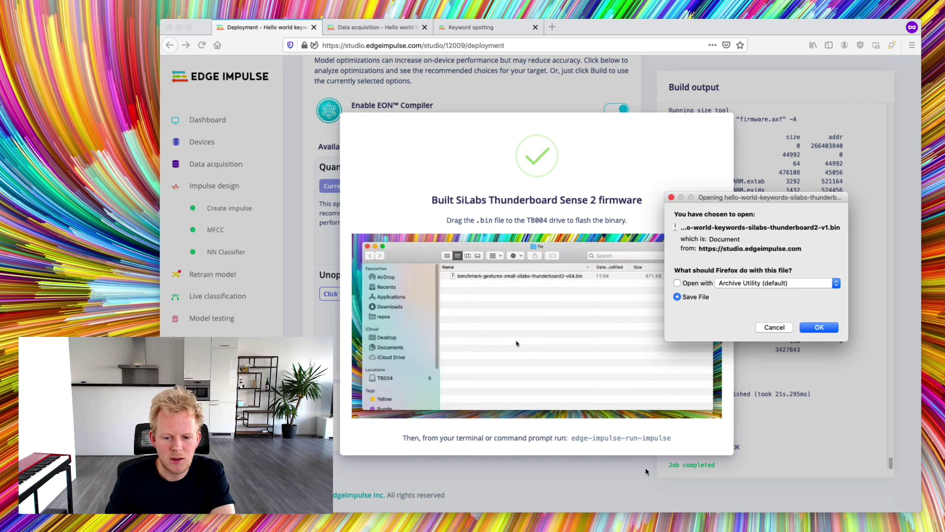
click(817, 327)
Copy the downloaded firmware .bin file onto the TB004 drive in Finder and return to the browser
mouse_move(544, 351)
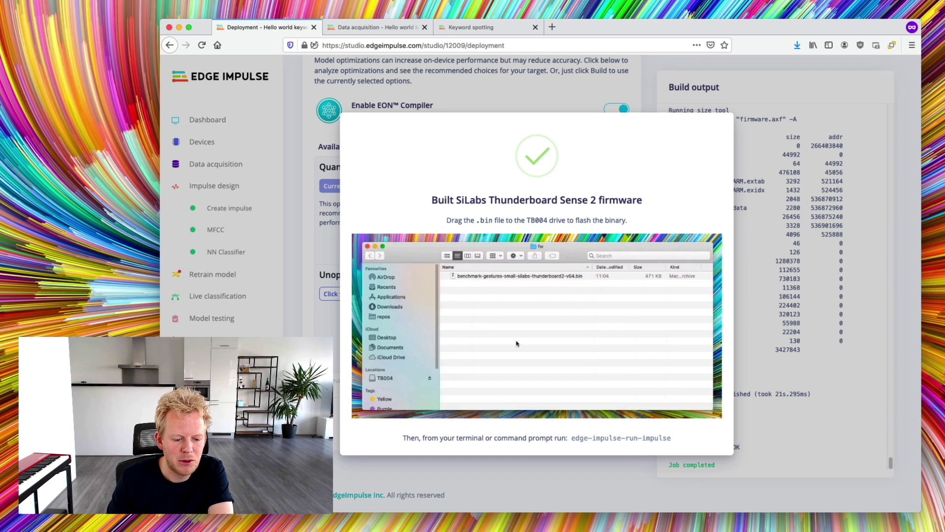
click(846, 528)
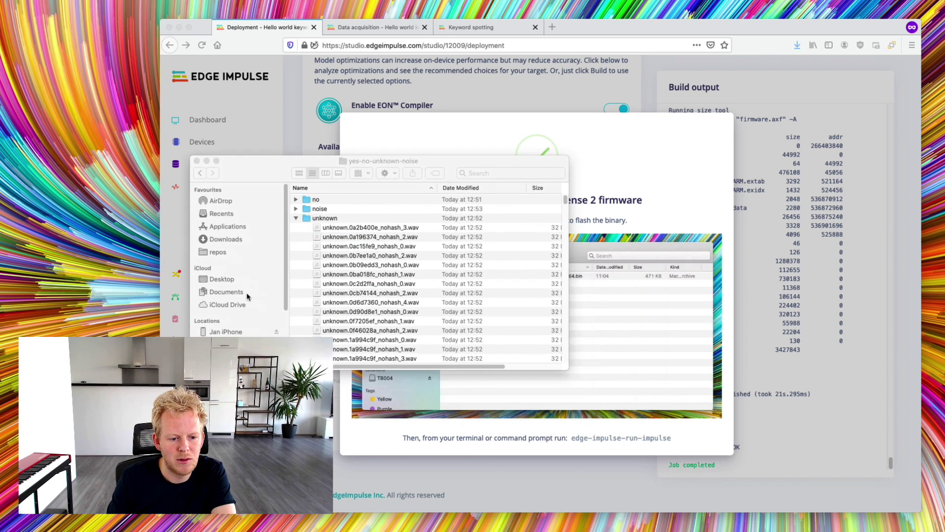
click(219, 345)
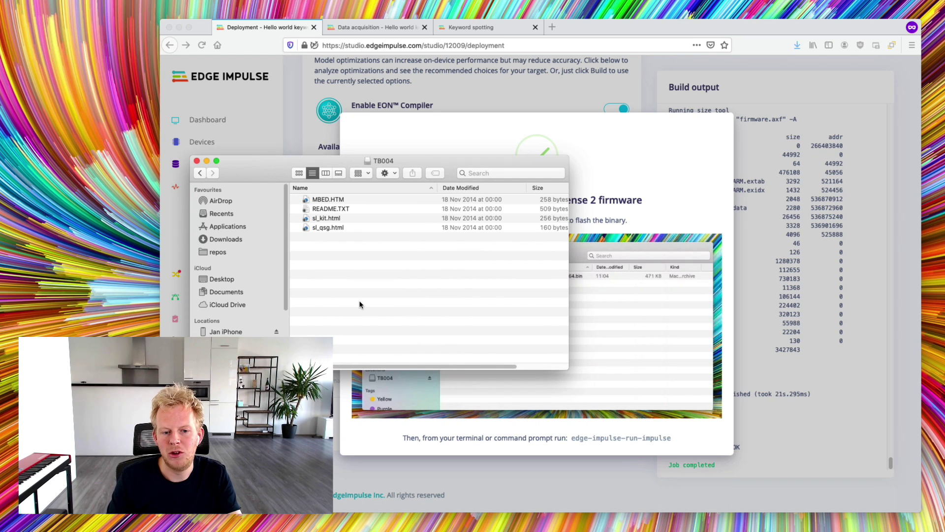
click(746, 527)
drag(739, 512, 422, 306)
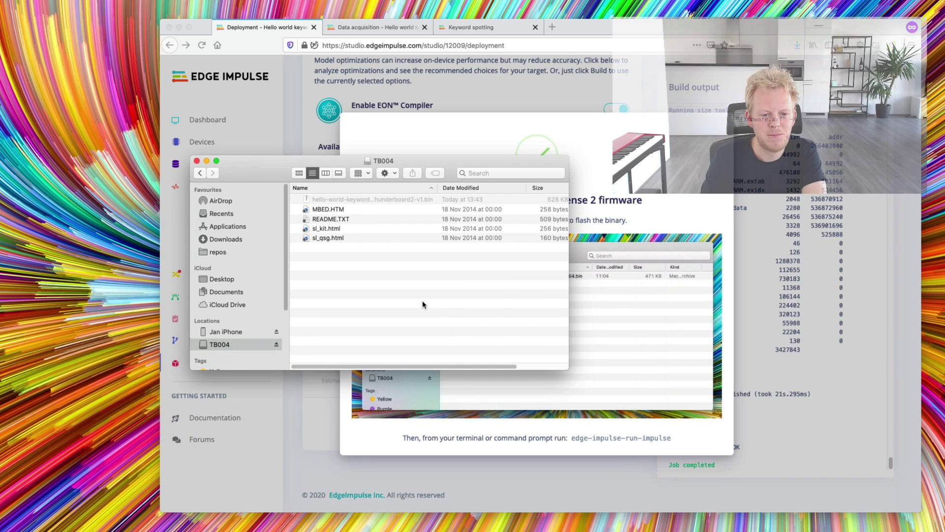
click(451, 119)
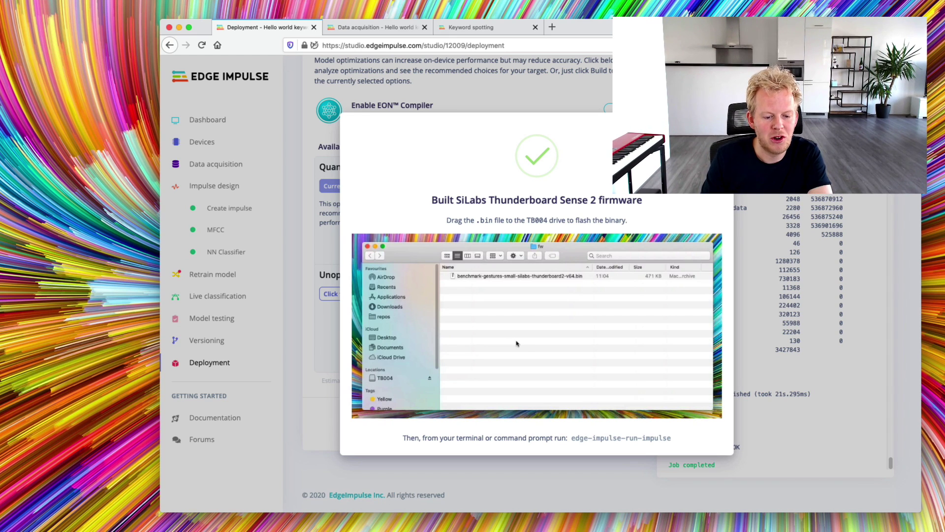
Switch to the terminal and run edge-impulse-run-impulse --continuous to start continuous classification on the board
key(alt+space)
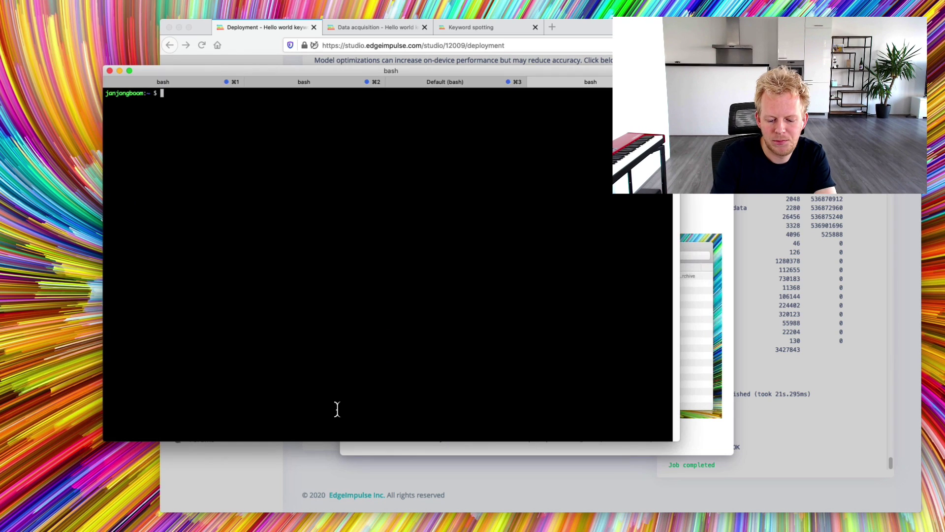
text(edge-)
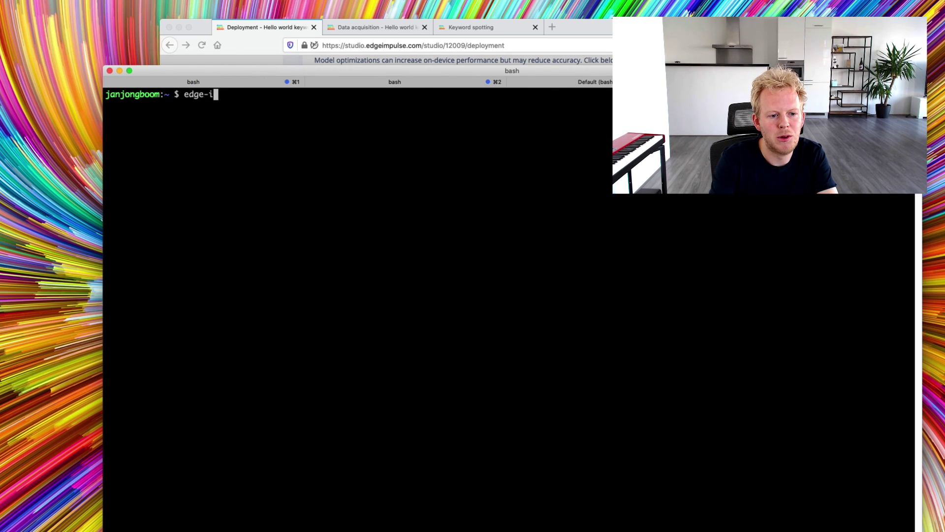
text(impulse-ru)
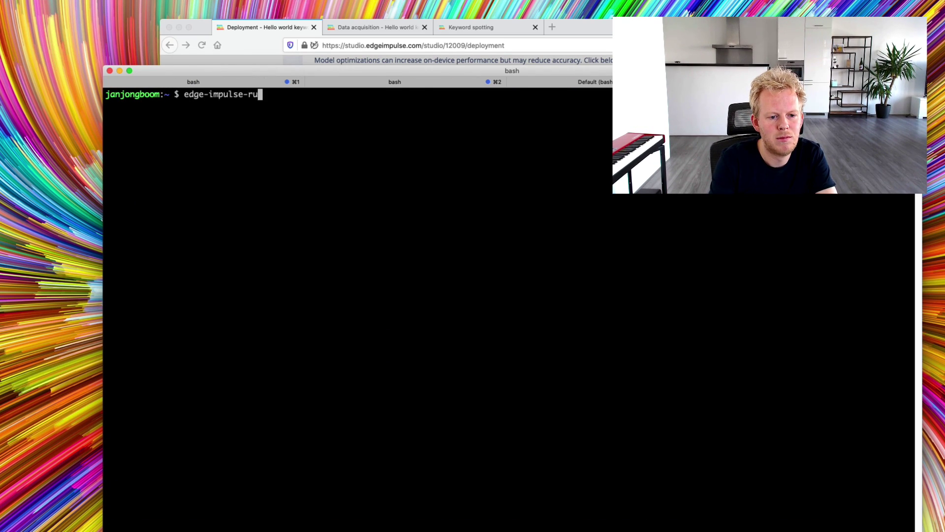
key(Tab)
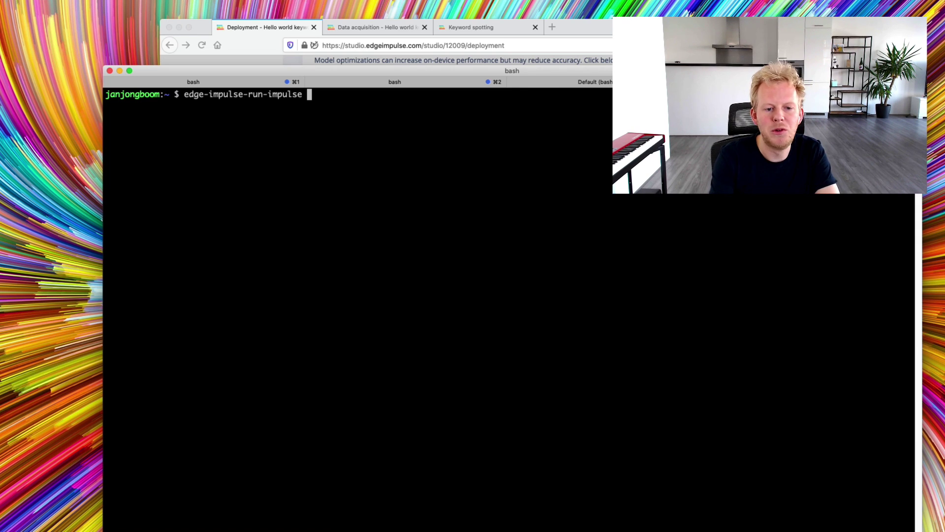
text(--comnt)
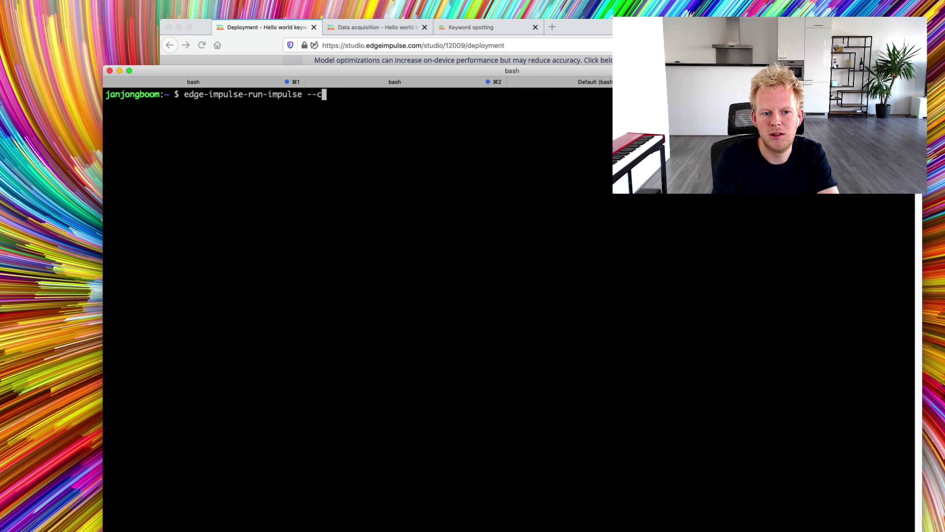
key(BackSpace)
key(BackSpace)
key(BackSpace)
text(ntinuous)
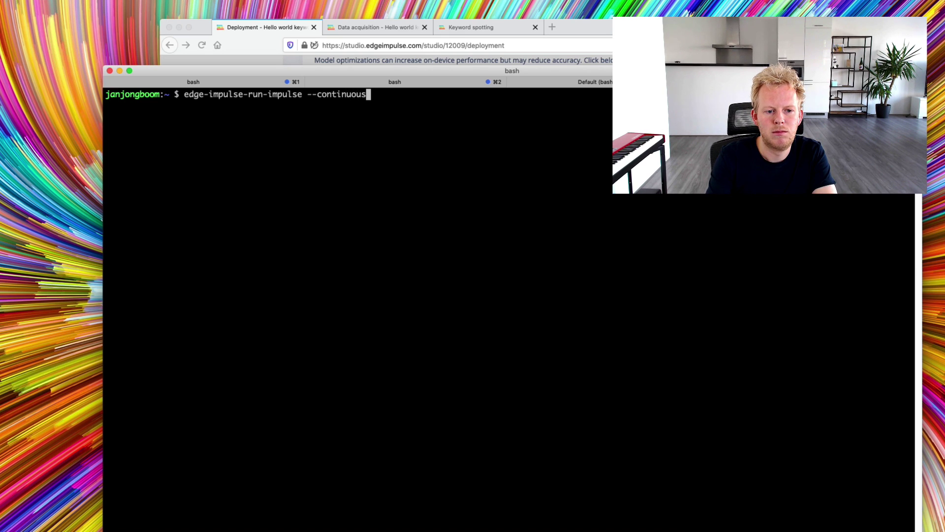
key(Return)
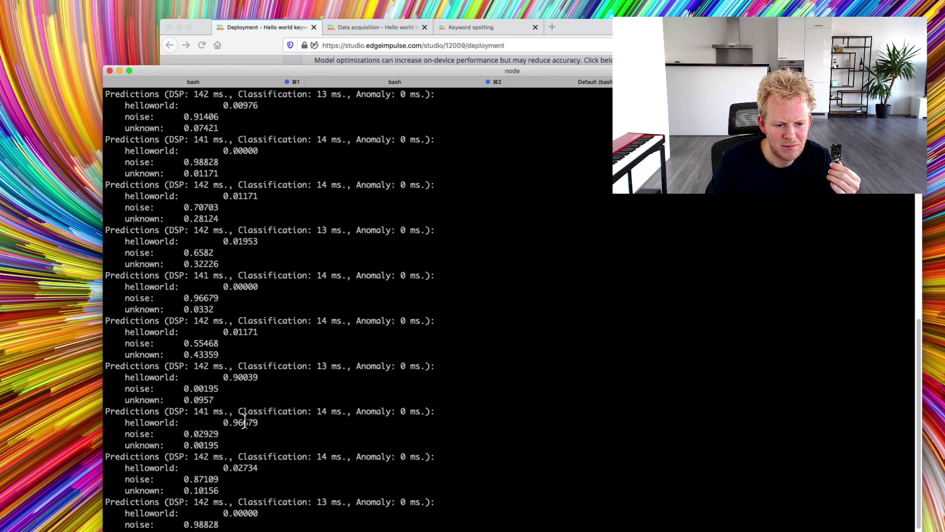
Examine the live predictions for the helloworld and unknown scores and the DSP and classification times
drag(260, 377, 121, 381)
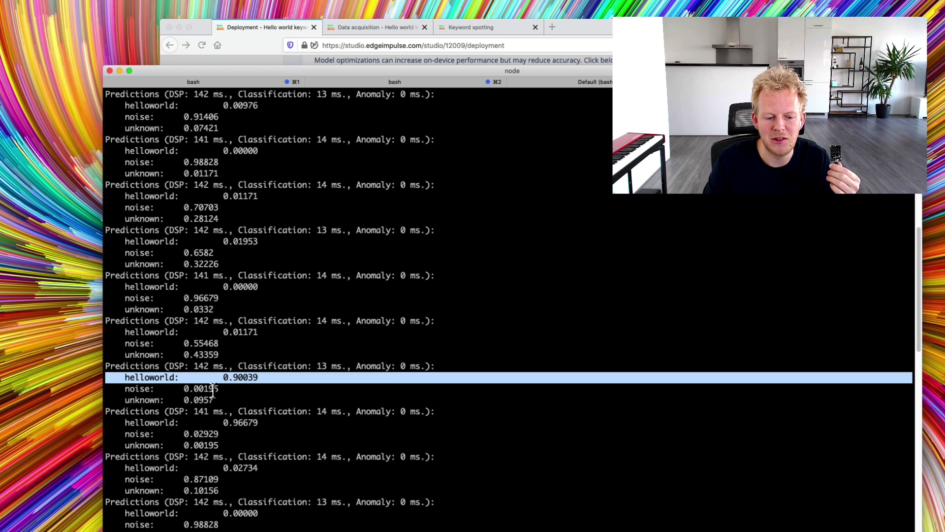
scroll(217, 390, down, 15)
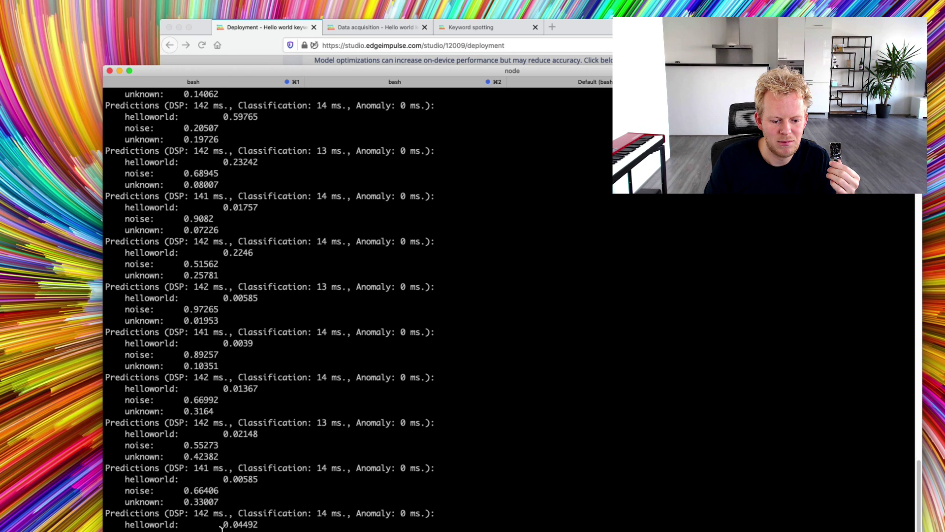
double_click(212, 468)
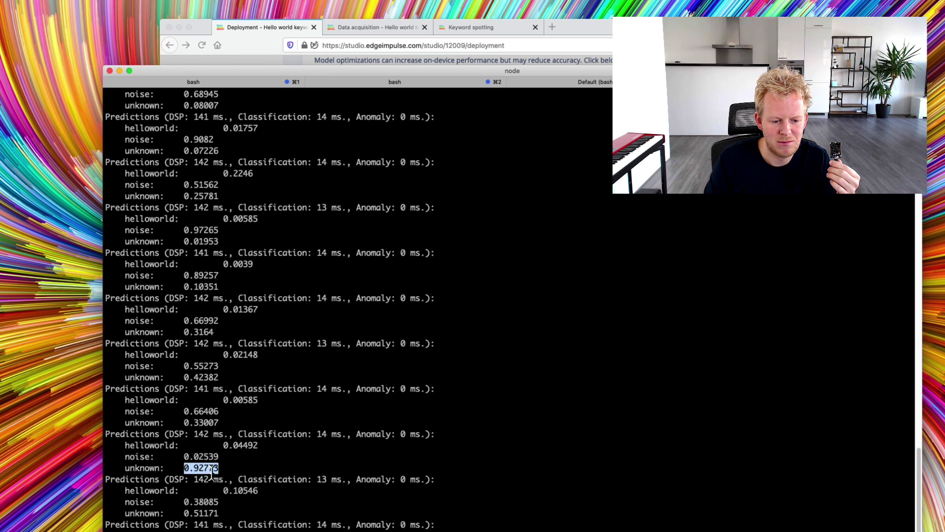
triple_click(212, 469)
click(252, 498)
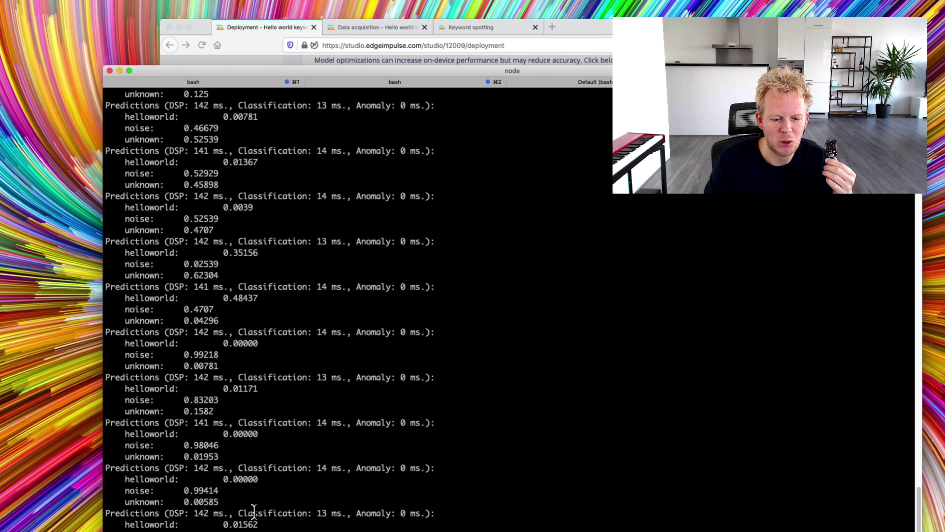
double_click(245, 523)
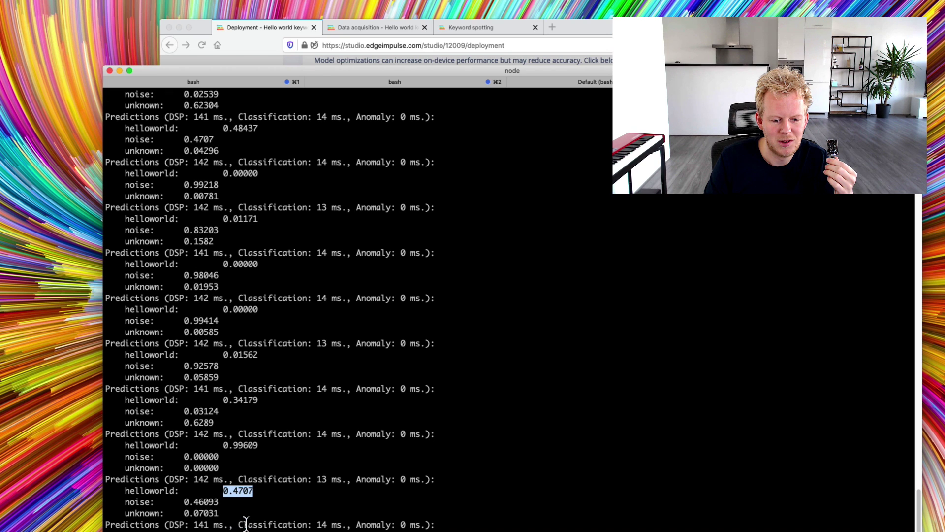
scroll(251, 453, up, 1)
triple_click(242, 491)
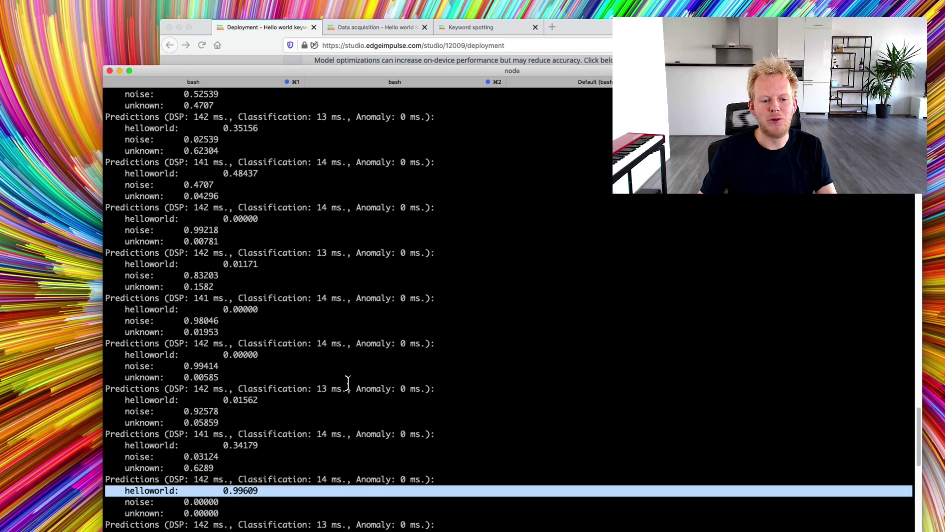
drag(195, 343, 396, 345)
click(393, 347)
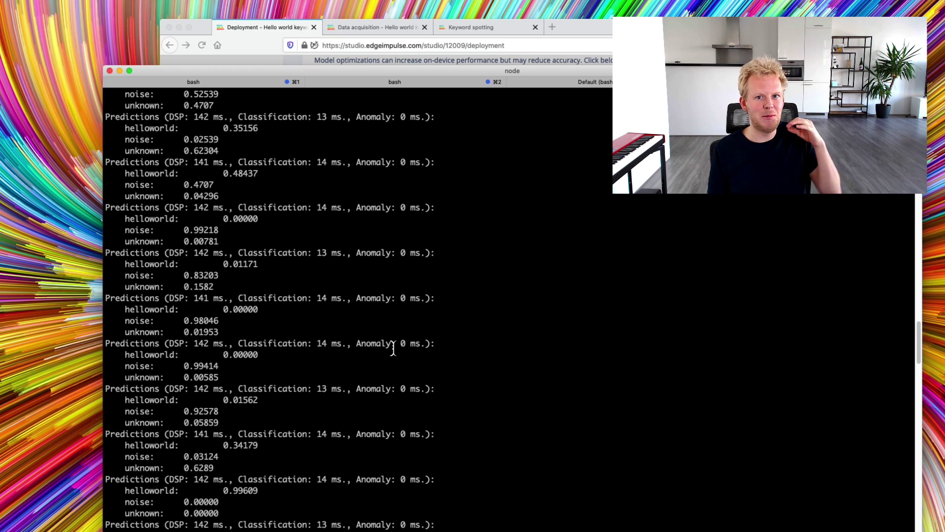
Return to the browser, dismiss the firmware result and build the impulse as a C++ library with the quantized (int8) model
key(super+h)
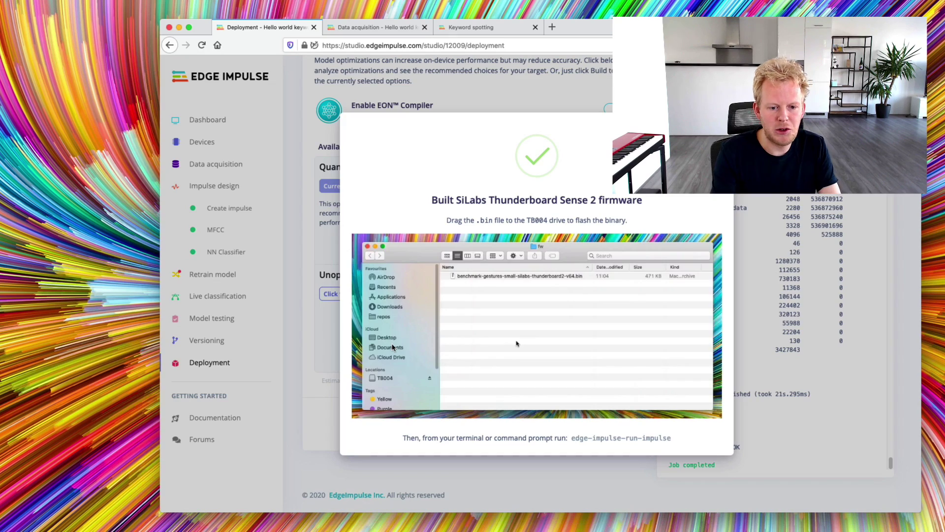
key(Escape)
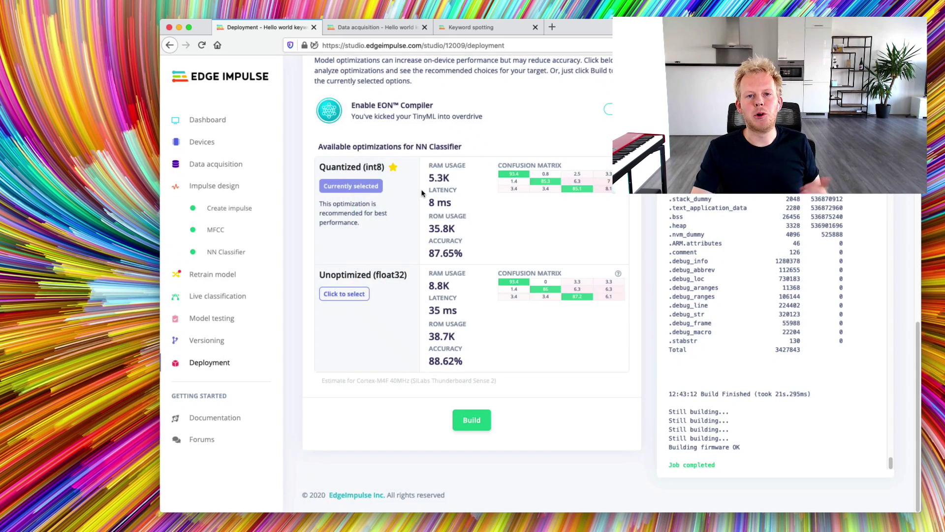
scroll(421, 195, up, 5)
scroll(421, 195, up, 2)
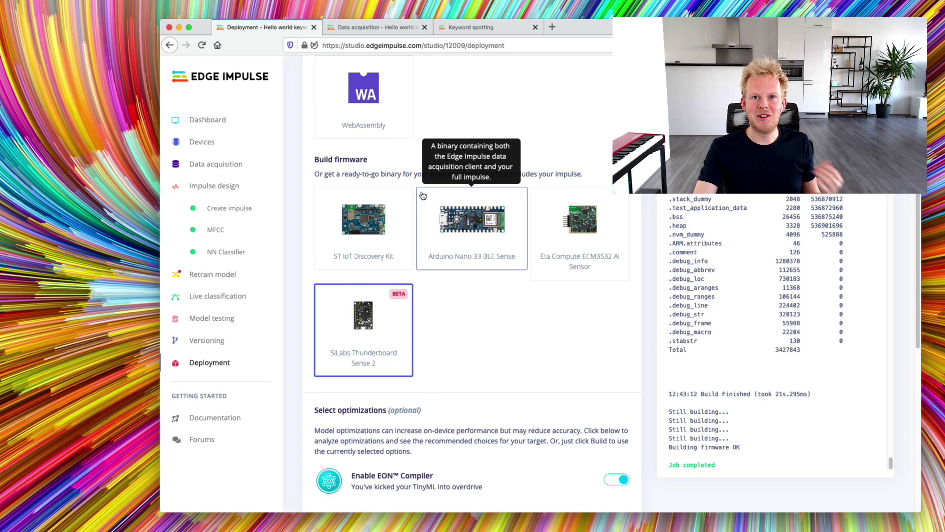
scroll(423, 195, up, 5)
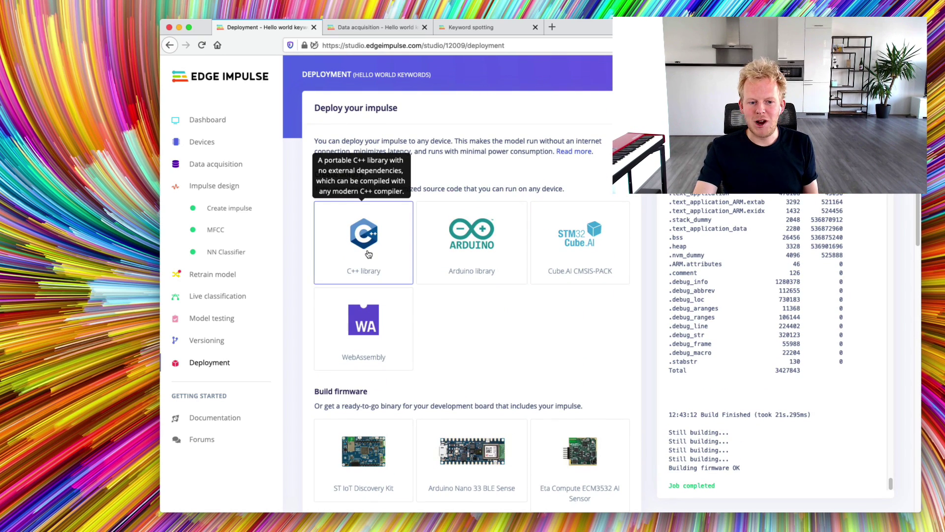
scroll(477, 324, down, 10)
click(471, 420)
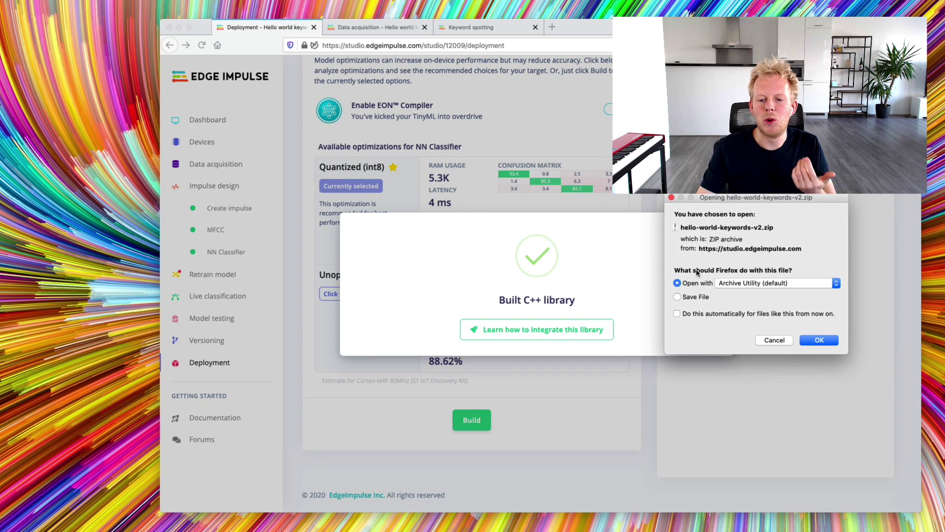
Decline the hello-world-keywords-v2.zip download and open the guide on integrating the C++ library
click(774, 339)
click(532, 328)
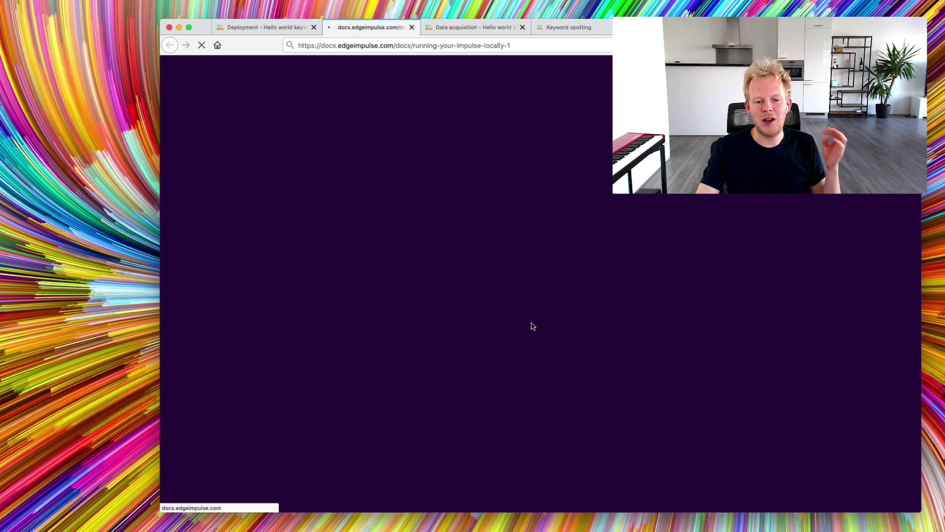